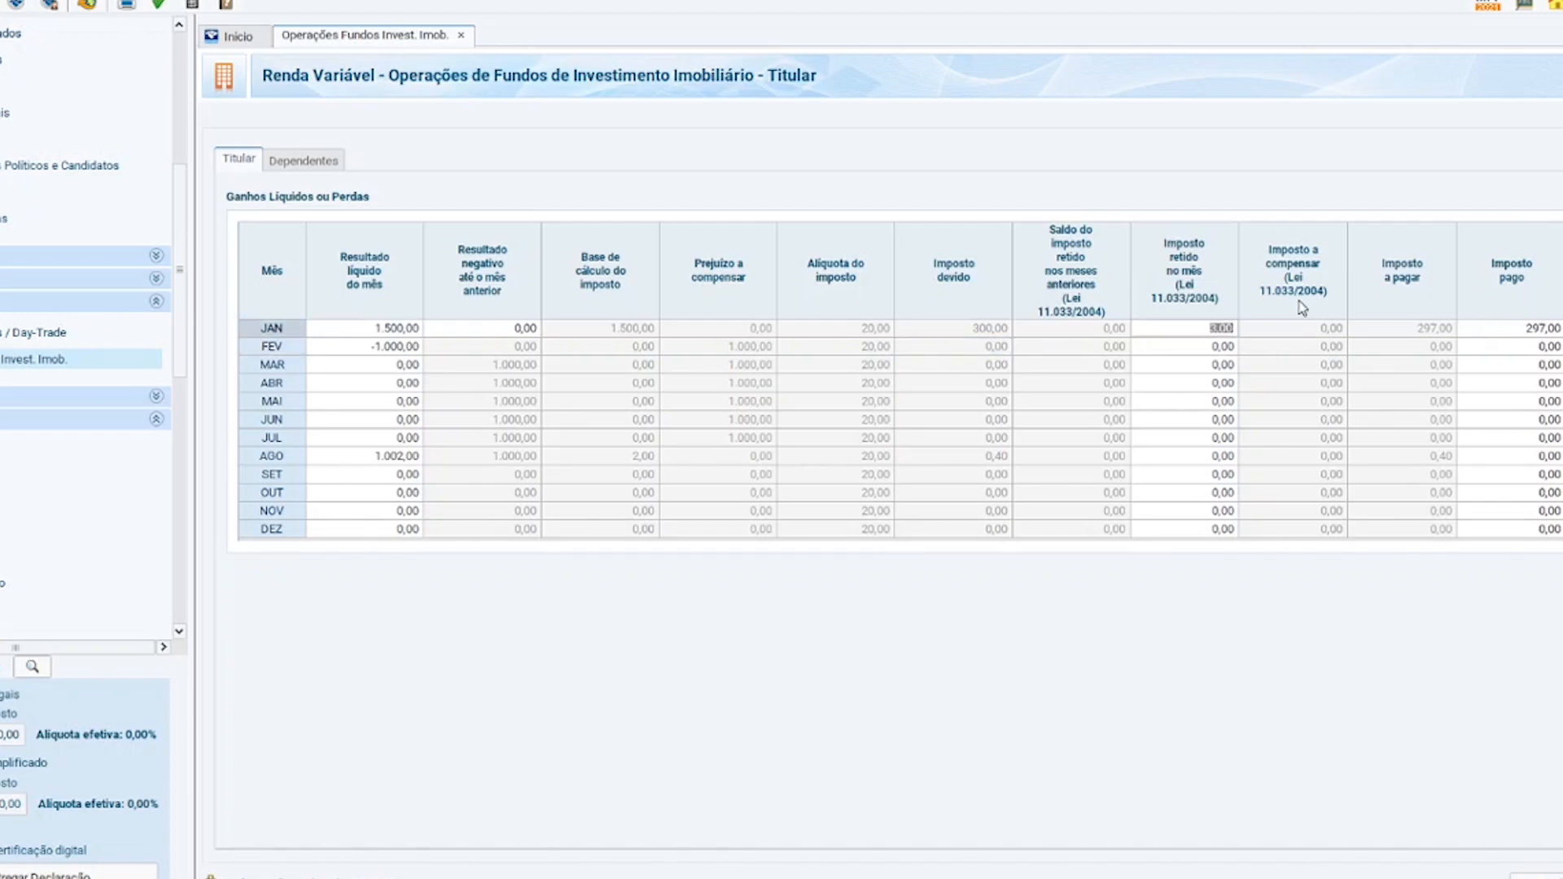
click(1185, 333)
drag(1185, 333, 1277, 325)
click(1206, 341)
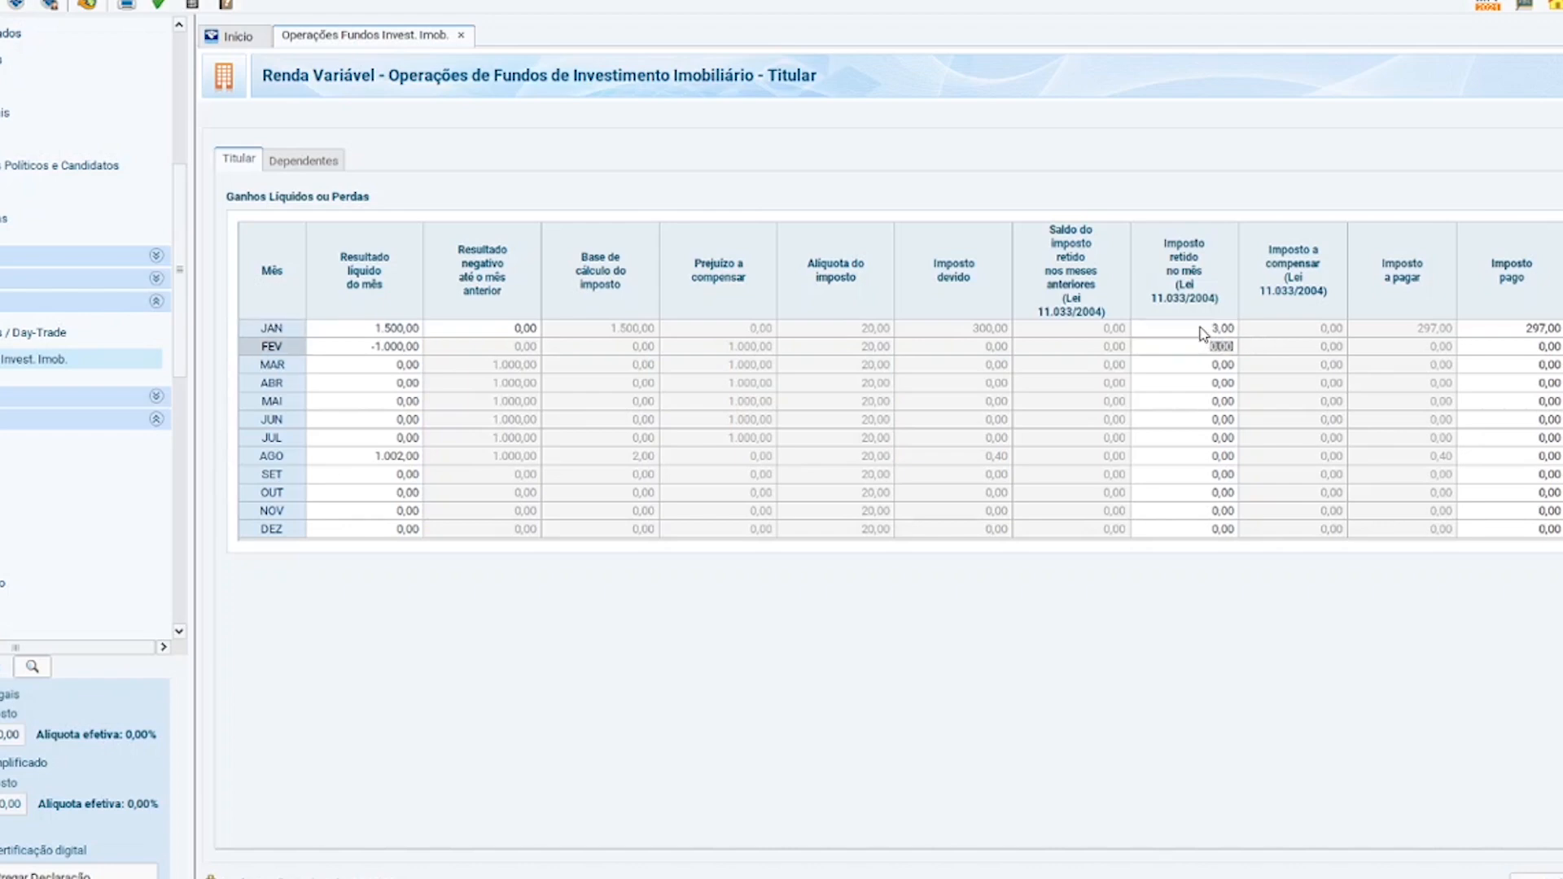
click(1231, 327)
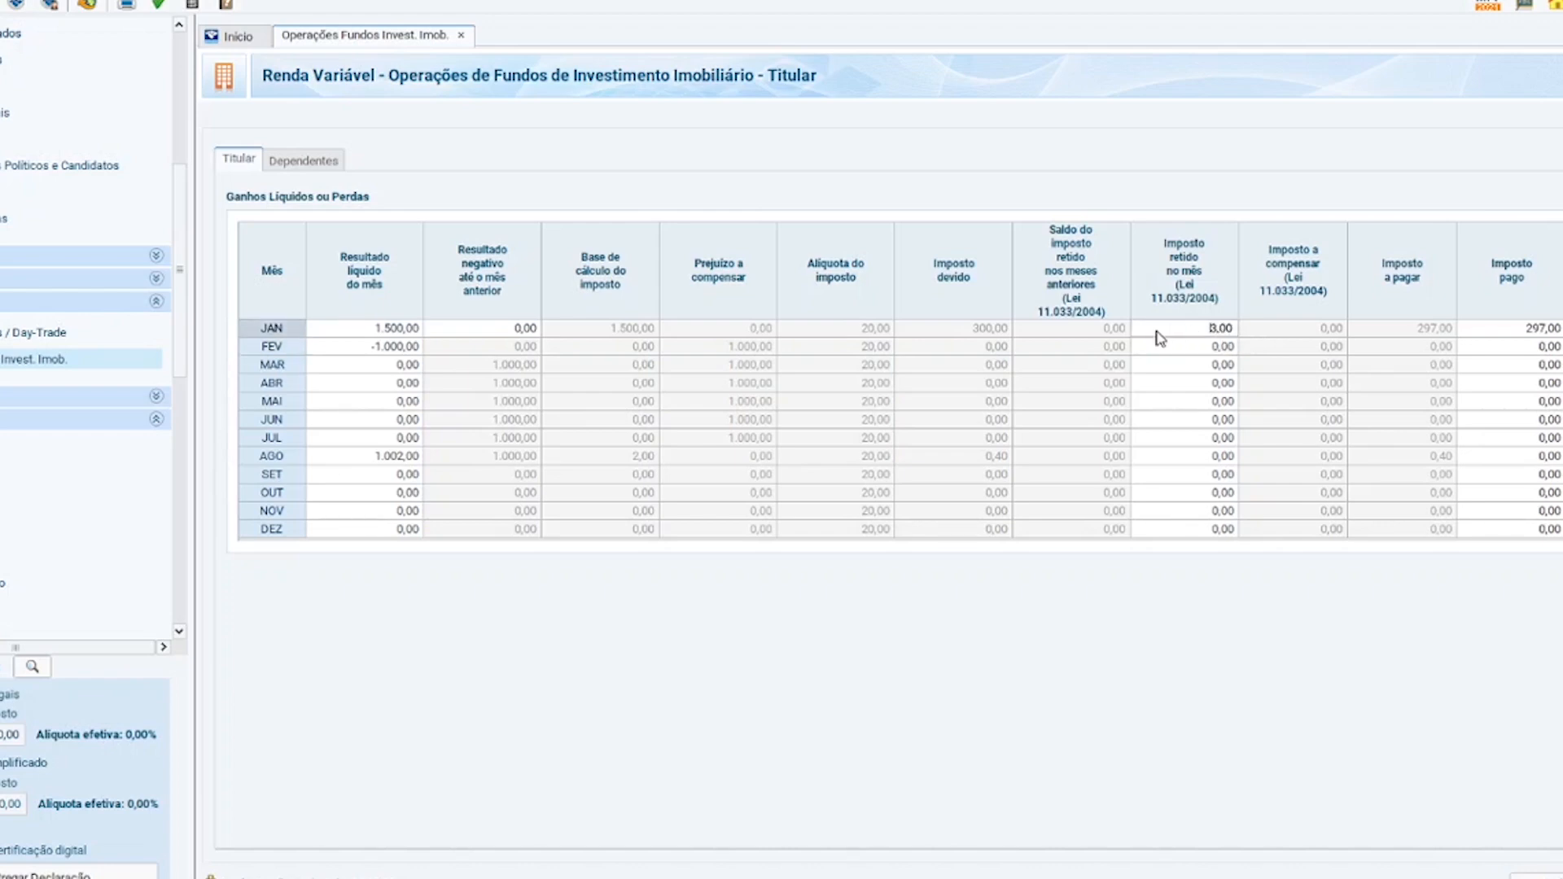
click(995, 330)
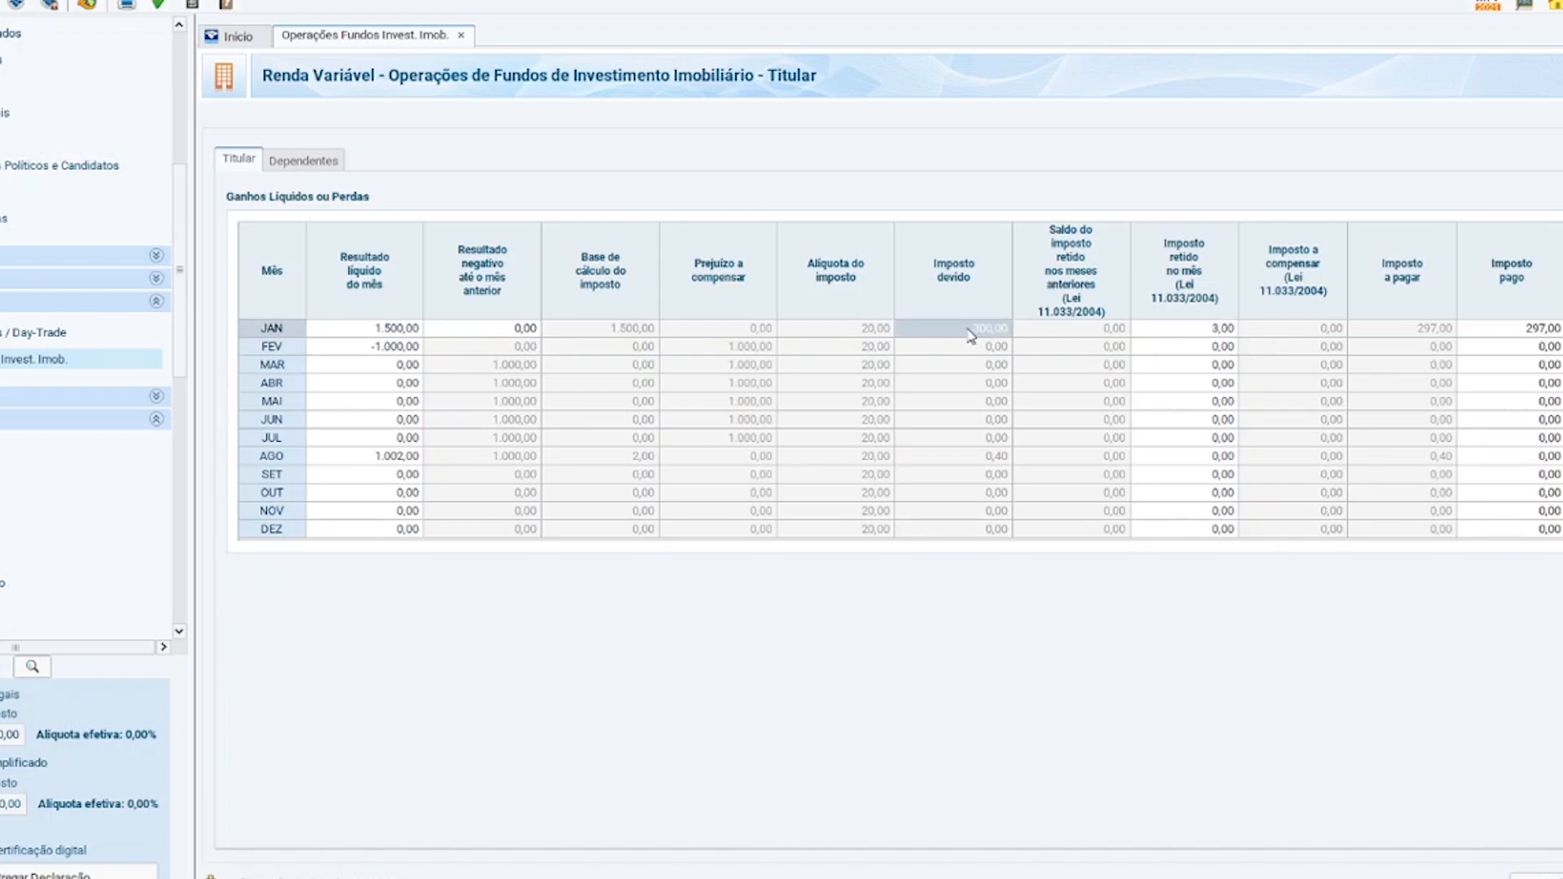
click(1432, 329)
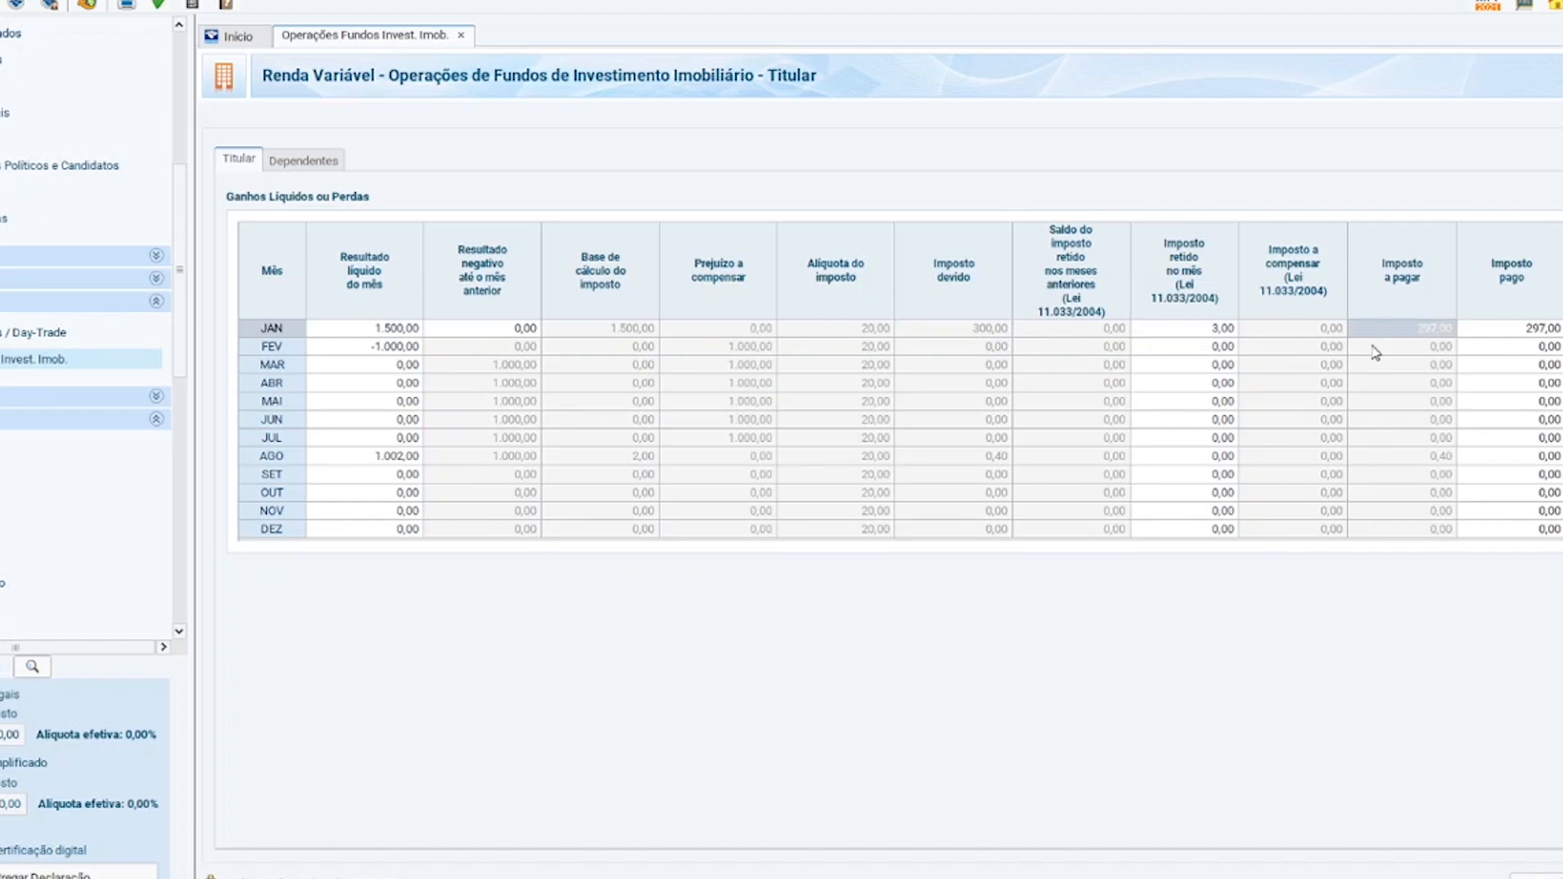
click(1510, 329)
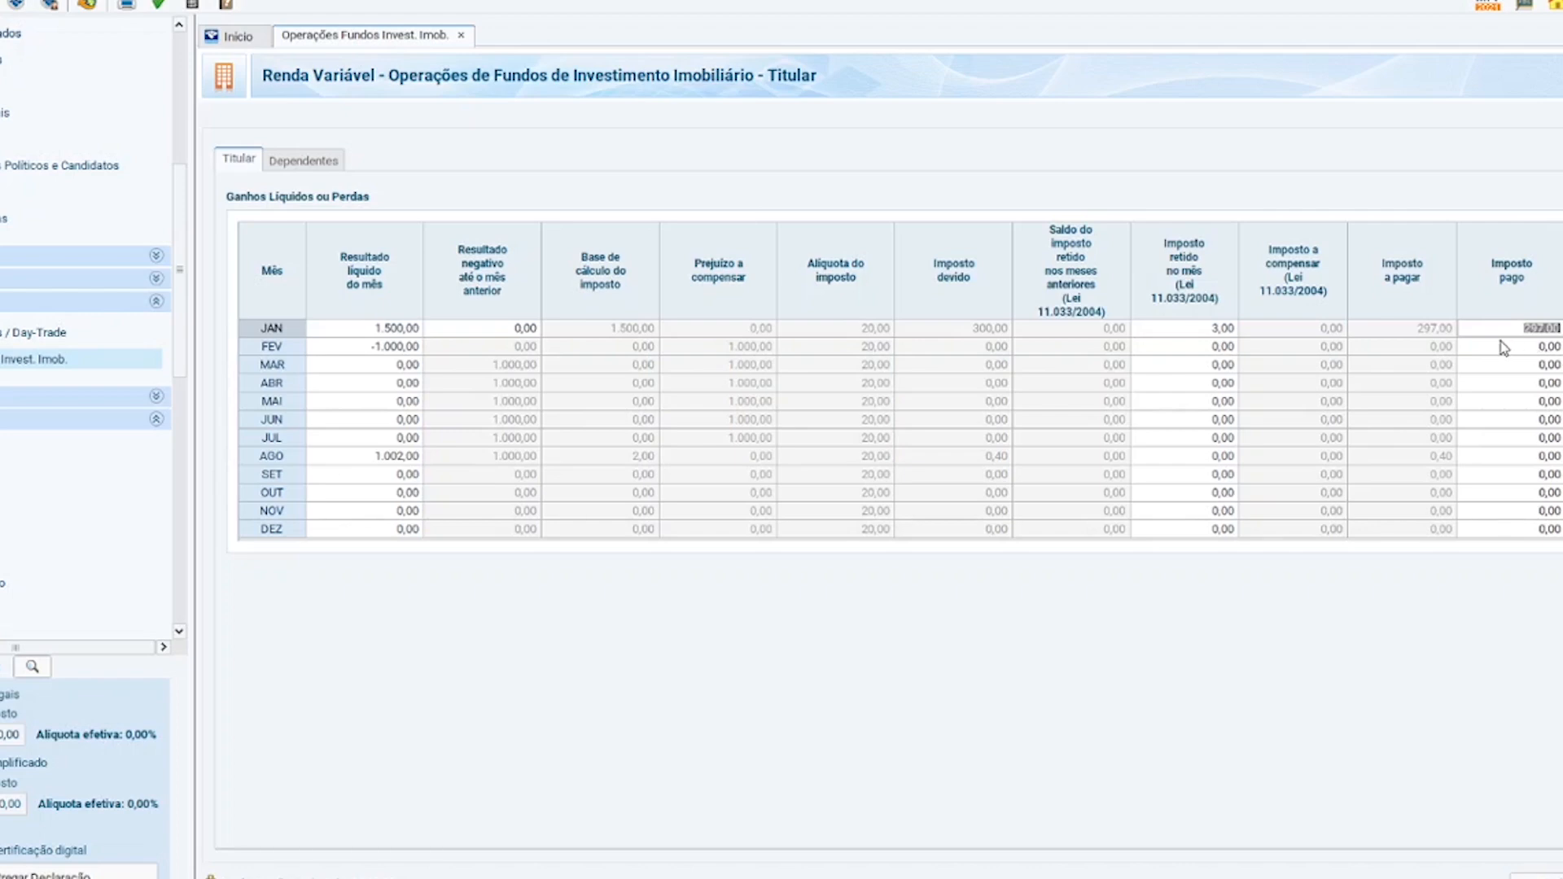
click(1472, 360)
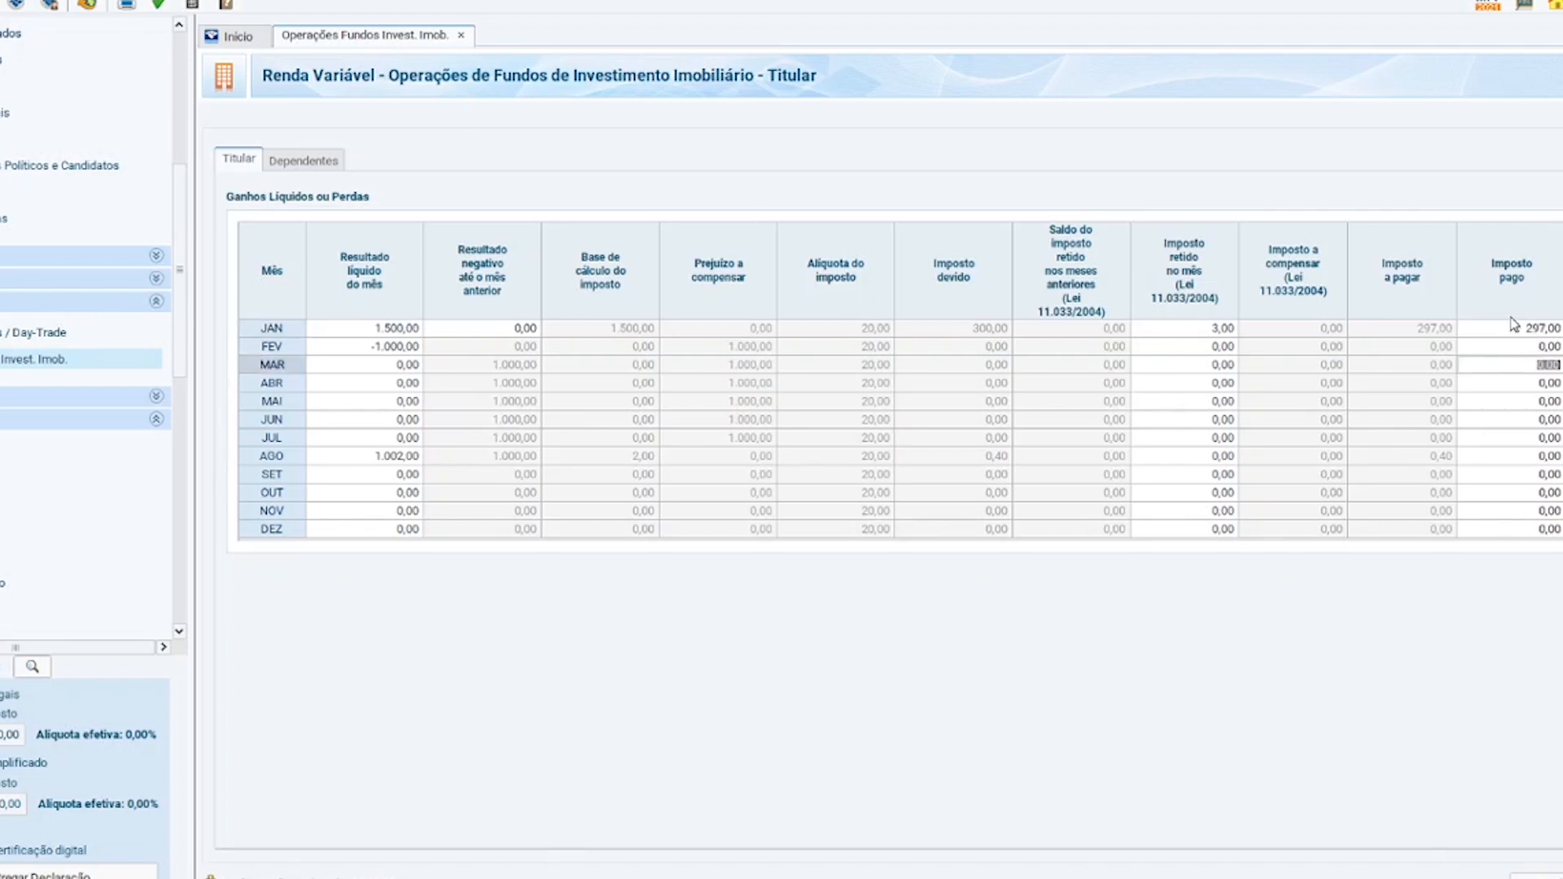
click(1524, 328)
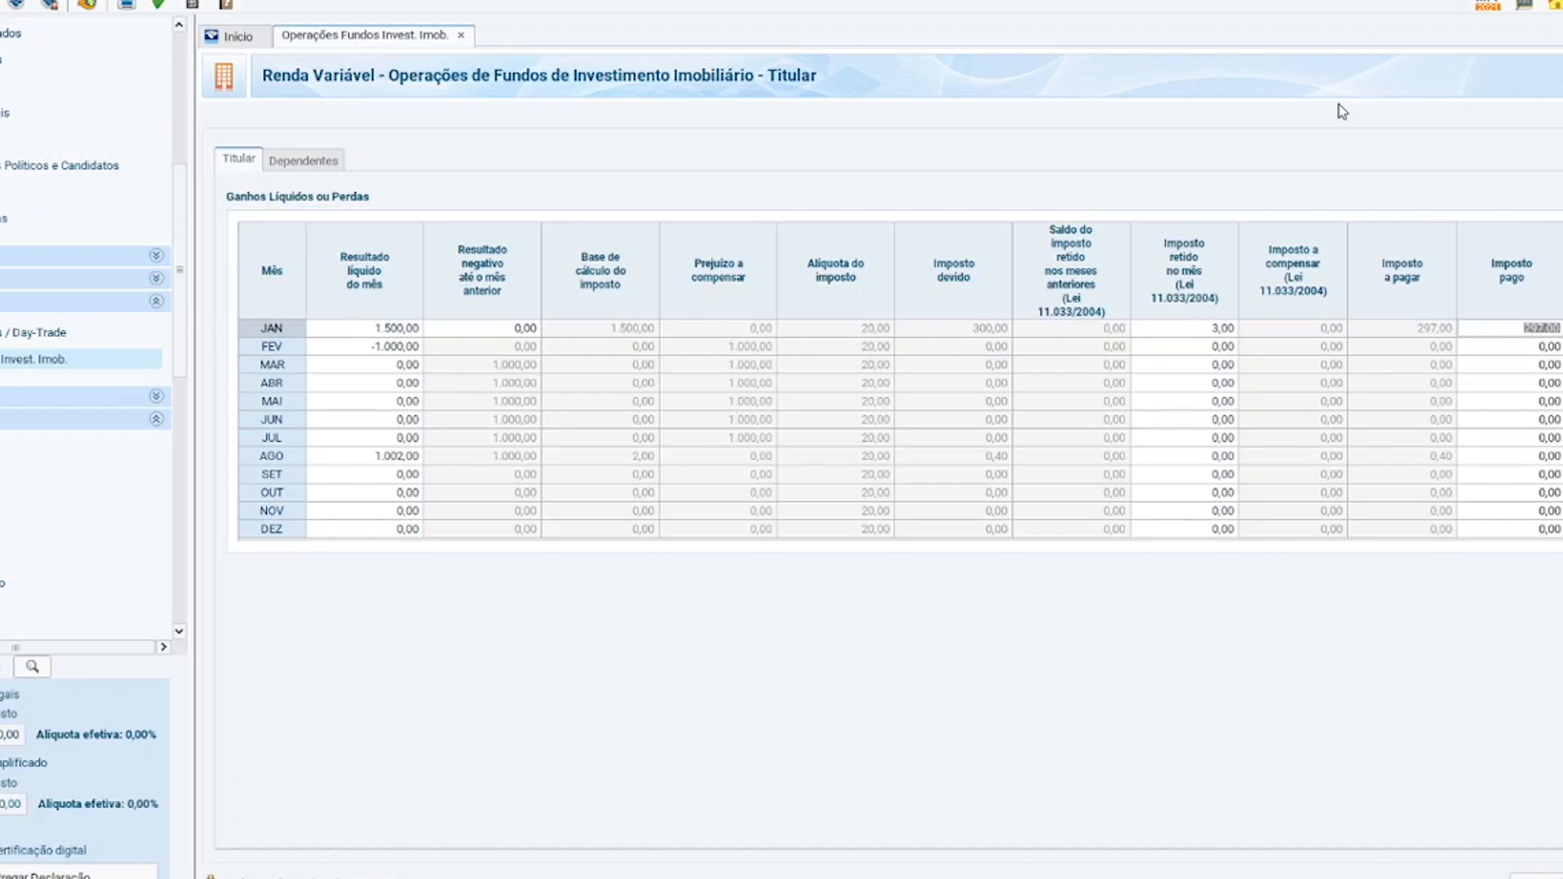
click(261, 352)
Inspect February's -1.000,00 net result and the loss available to compensate.
click(377, 347)
click(367, 376)
drag(366, 350, 403, 349)
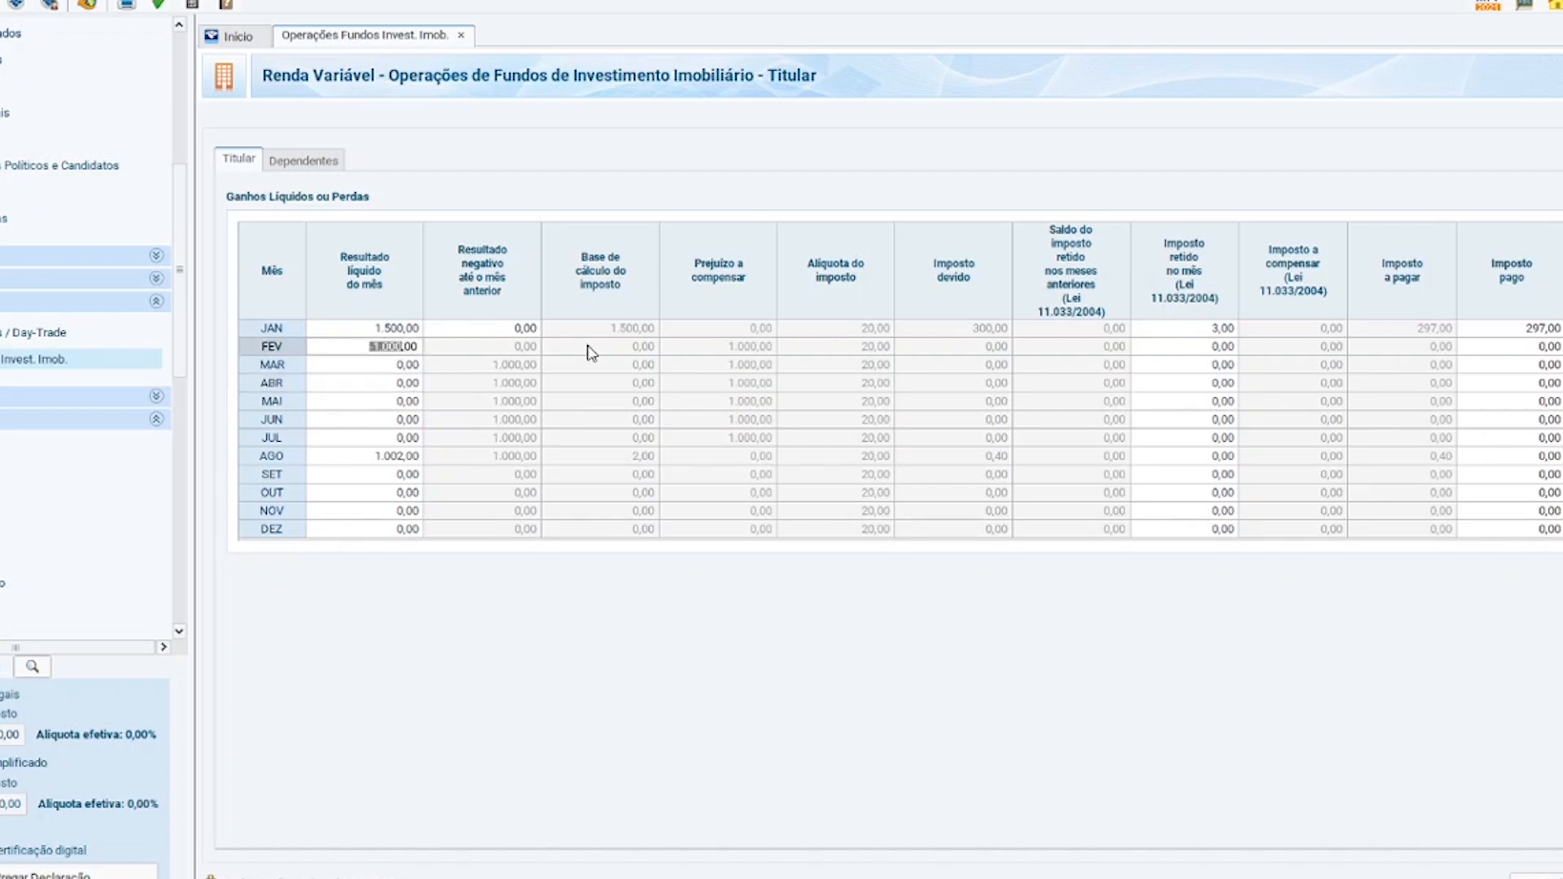
click(723, 351)
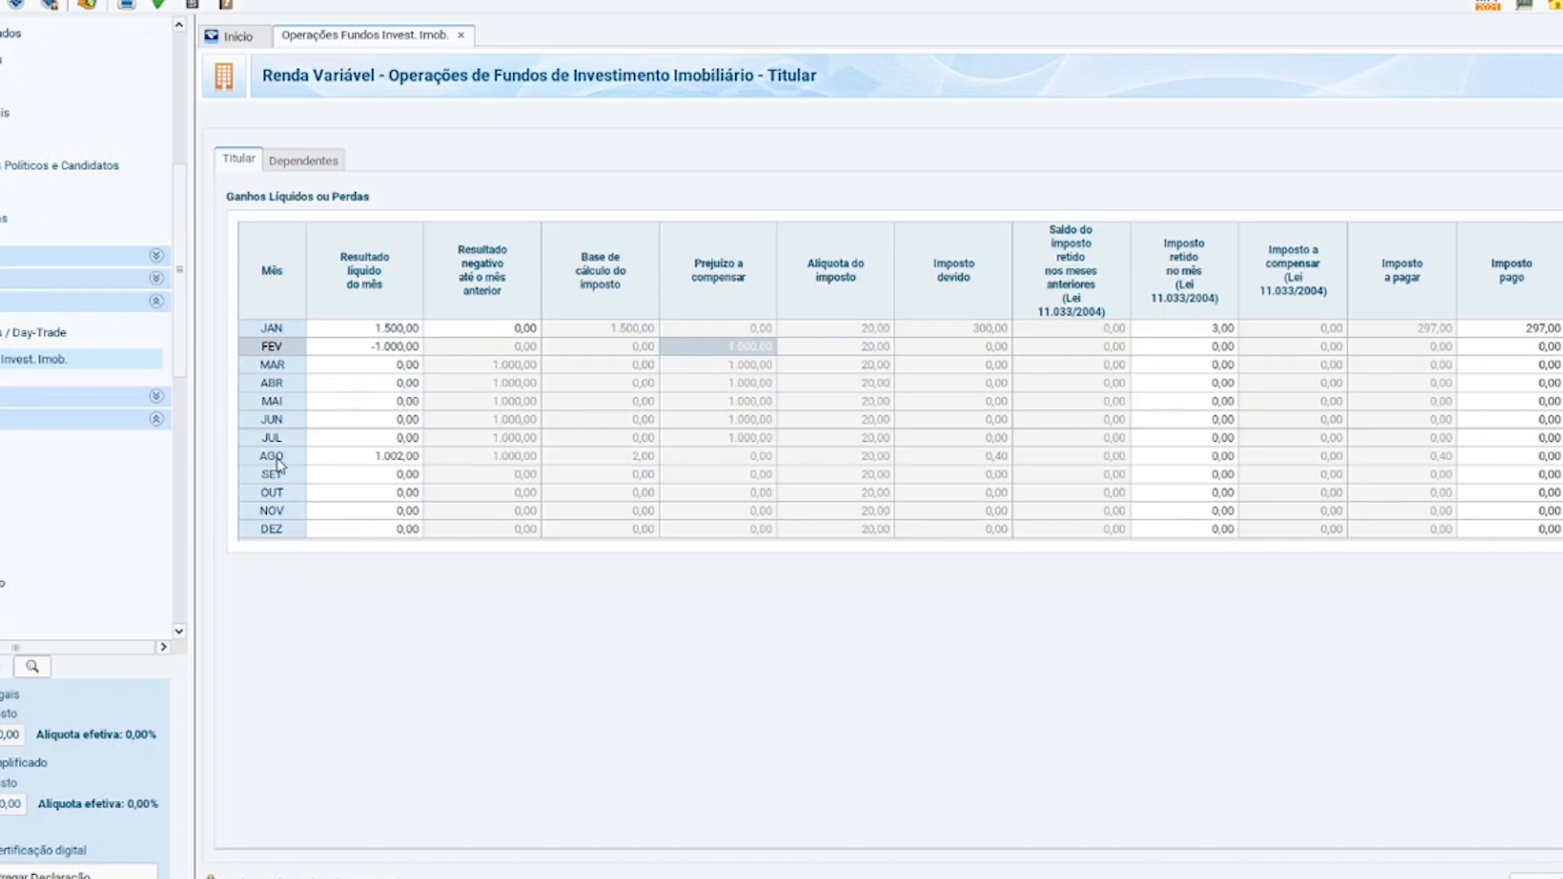
Change August's net result from 1.002,00 to 2.500,00.
click(393, 455)
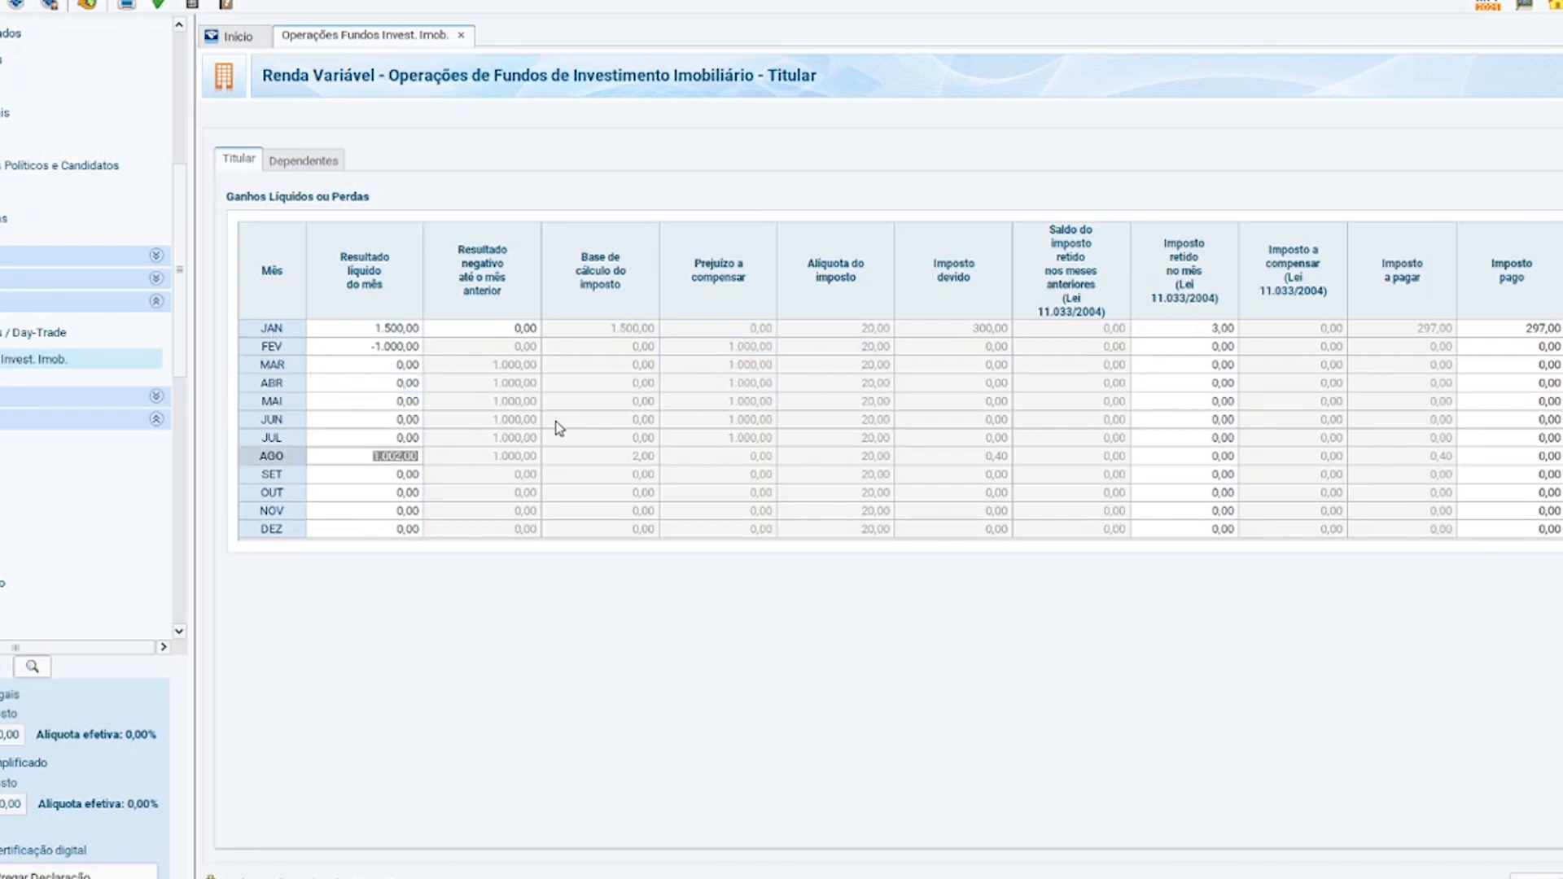
text(2500)
key(Tab)
click(480, 477)
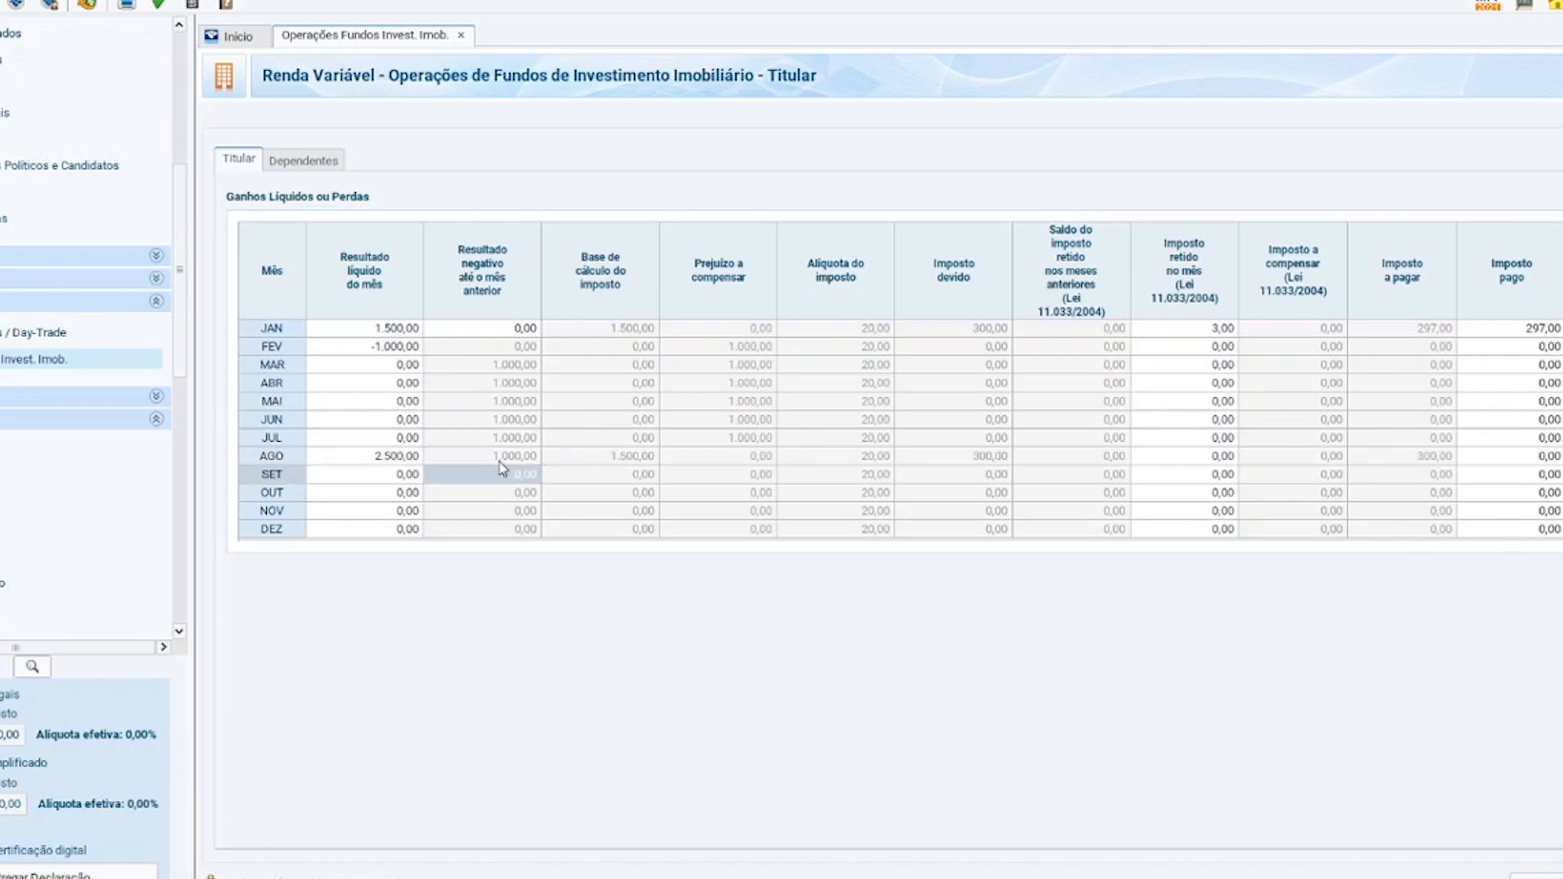
Check August's recalculated 1.500,00 calculation base and 300,00 tax due.
click(486, 456)
click(510, 440)
click(483, 456)
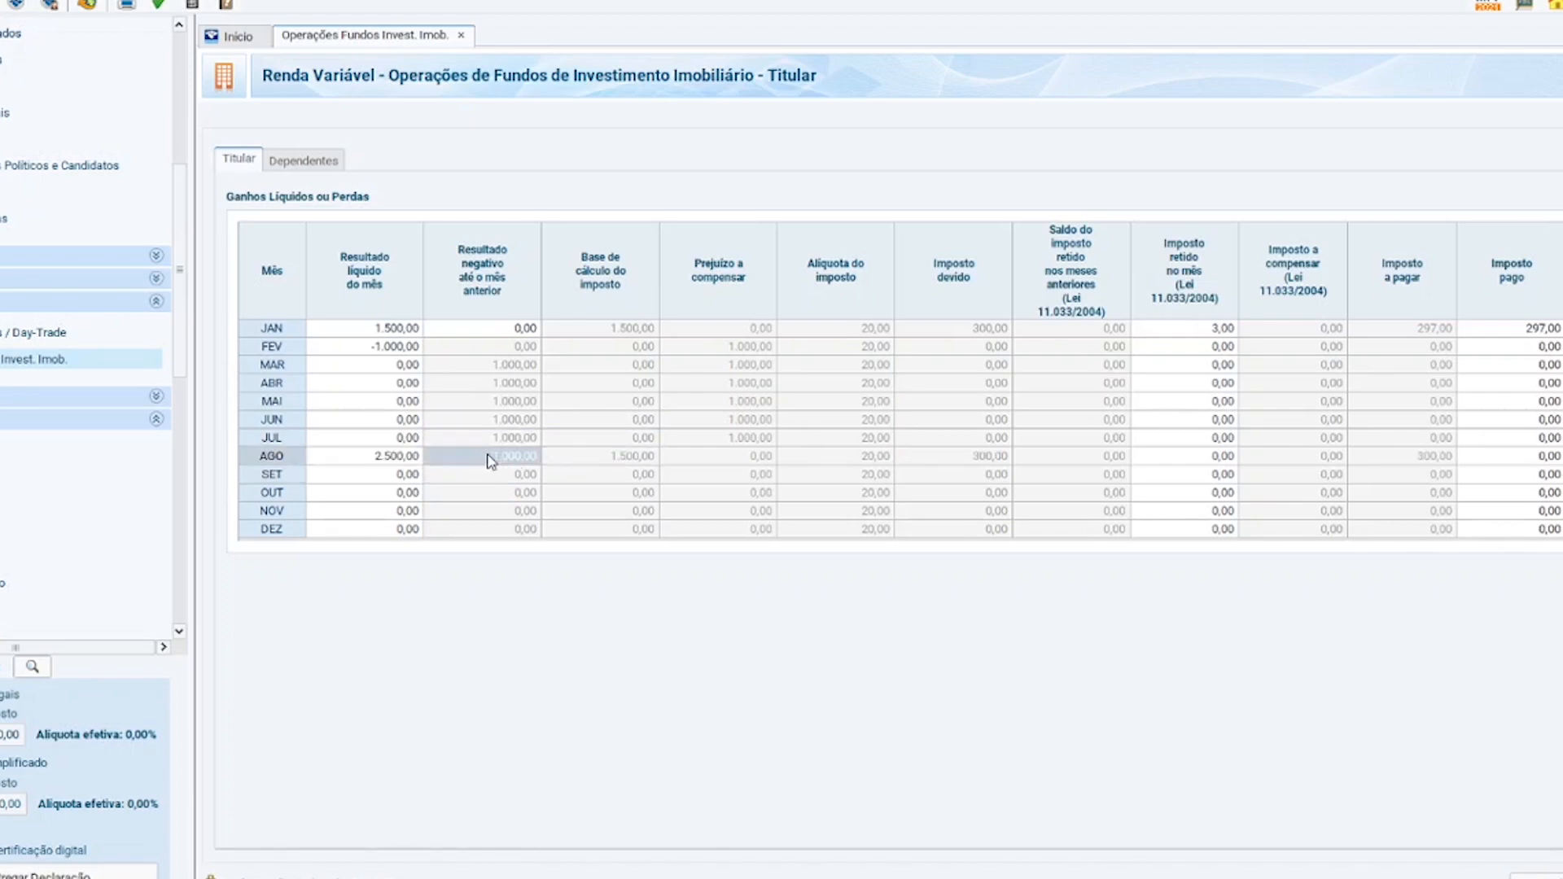
click(982, 456)
click(619, 461)
click(956, 466)
click(609, 467)
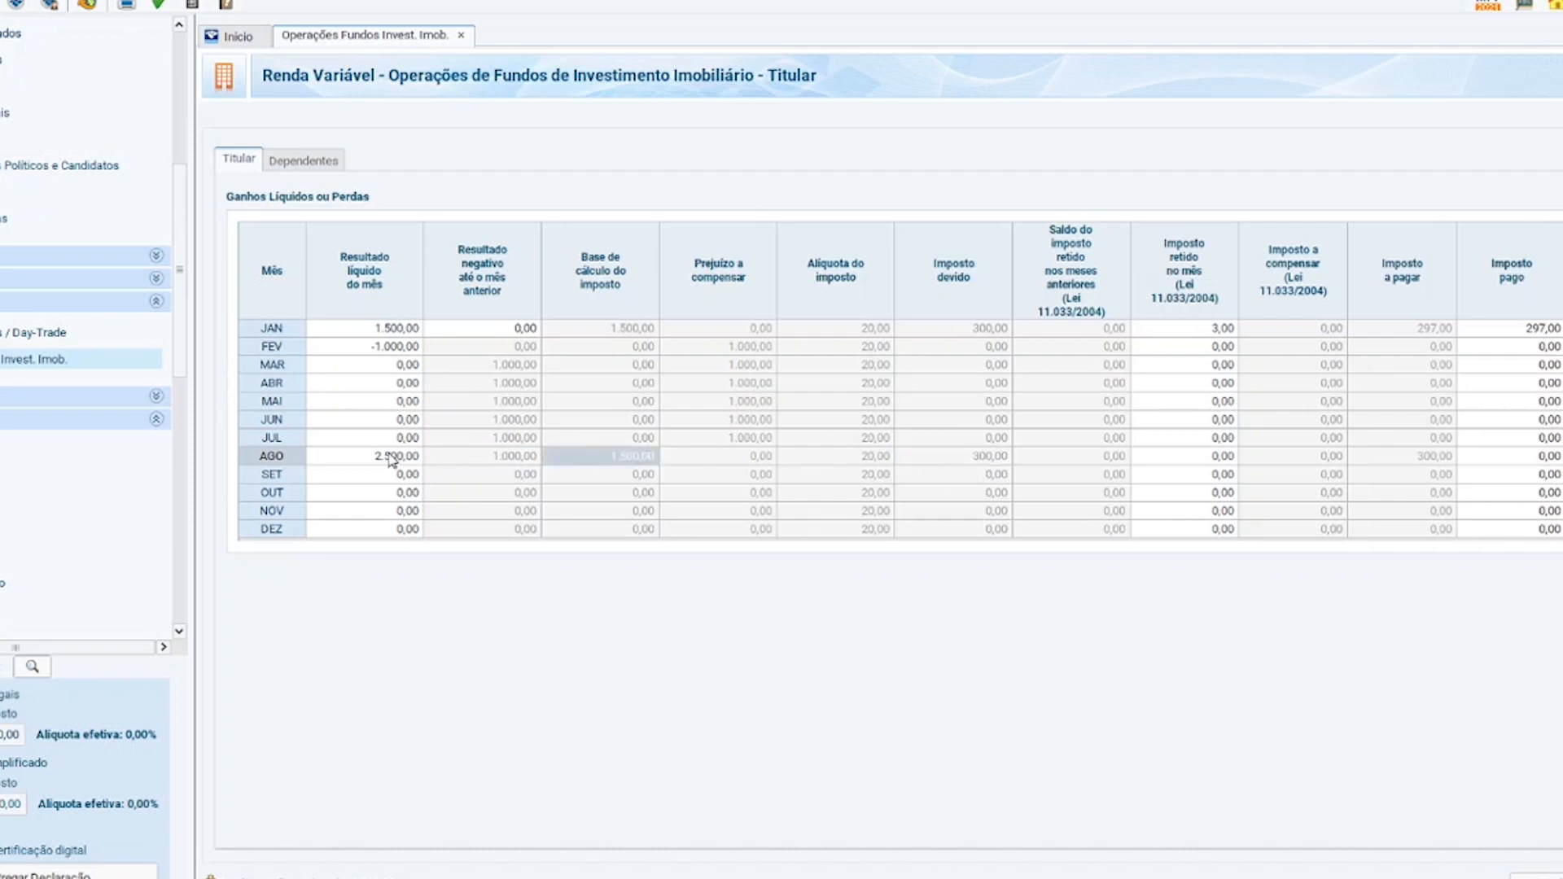
Compare February's loss with August's offset and check March and May tax paid.
click(404, 352)
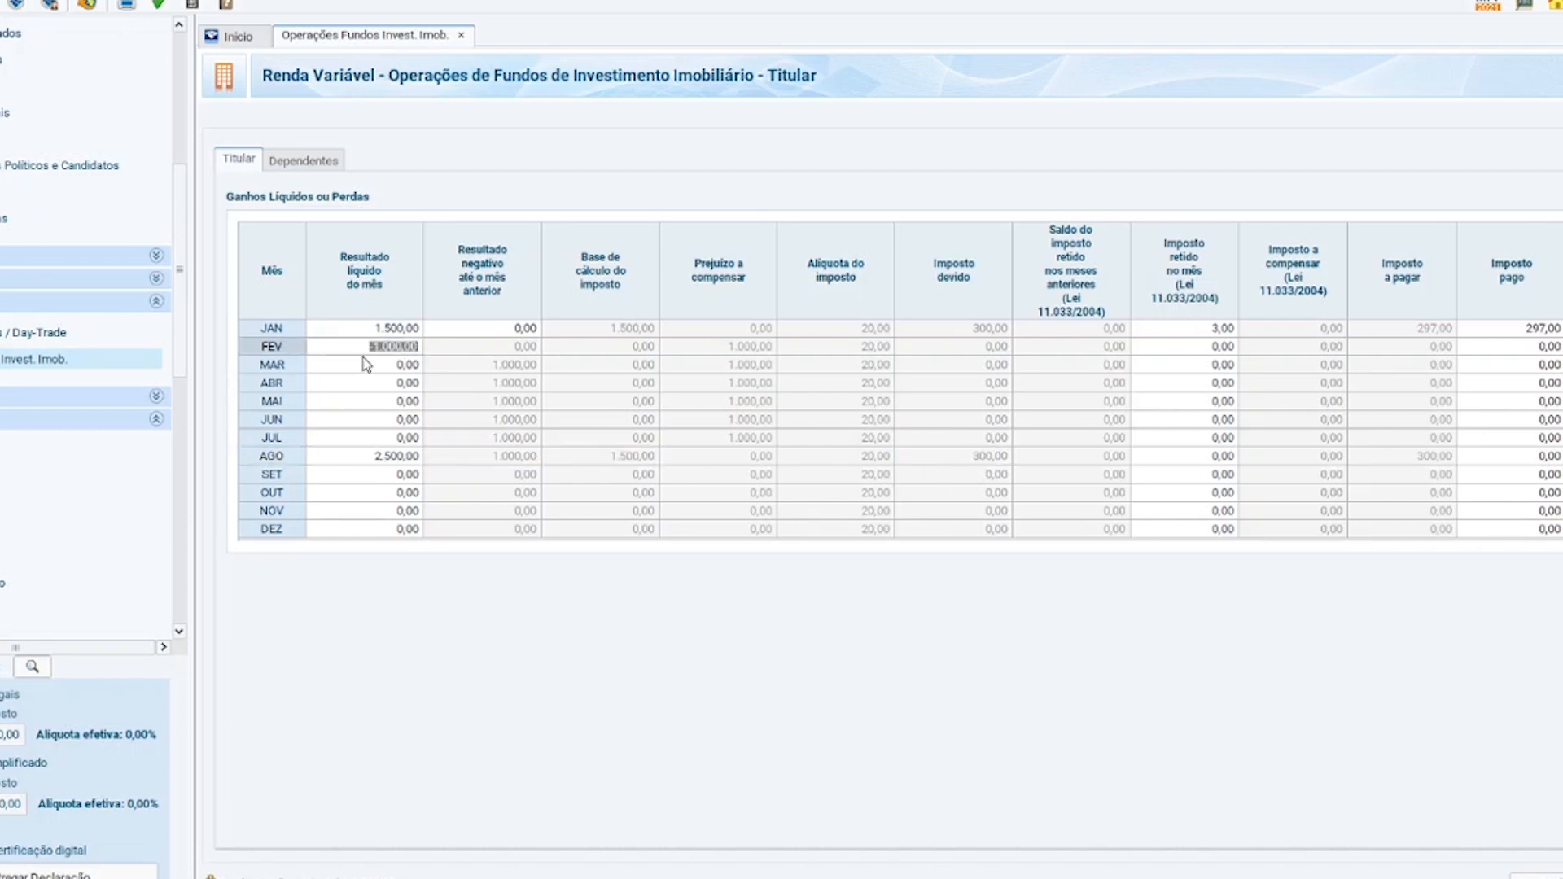
click(500, 461)
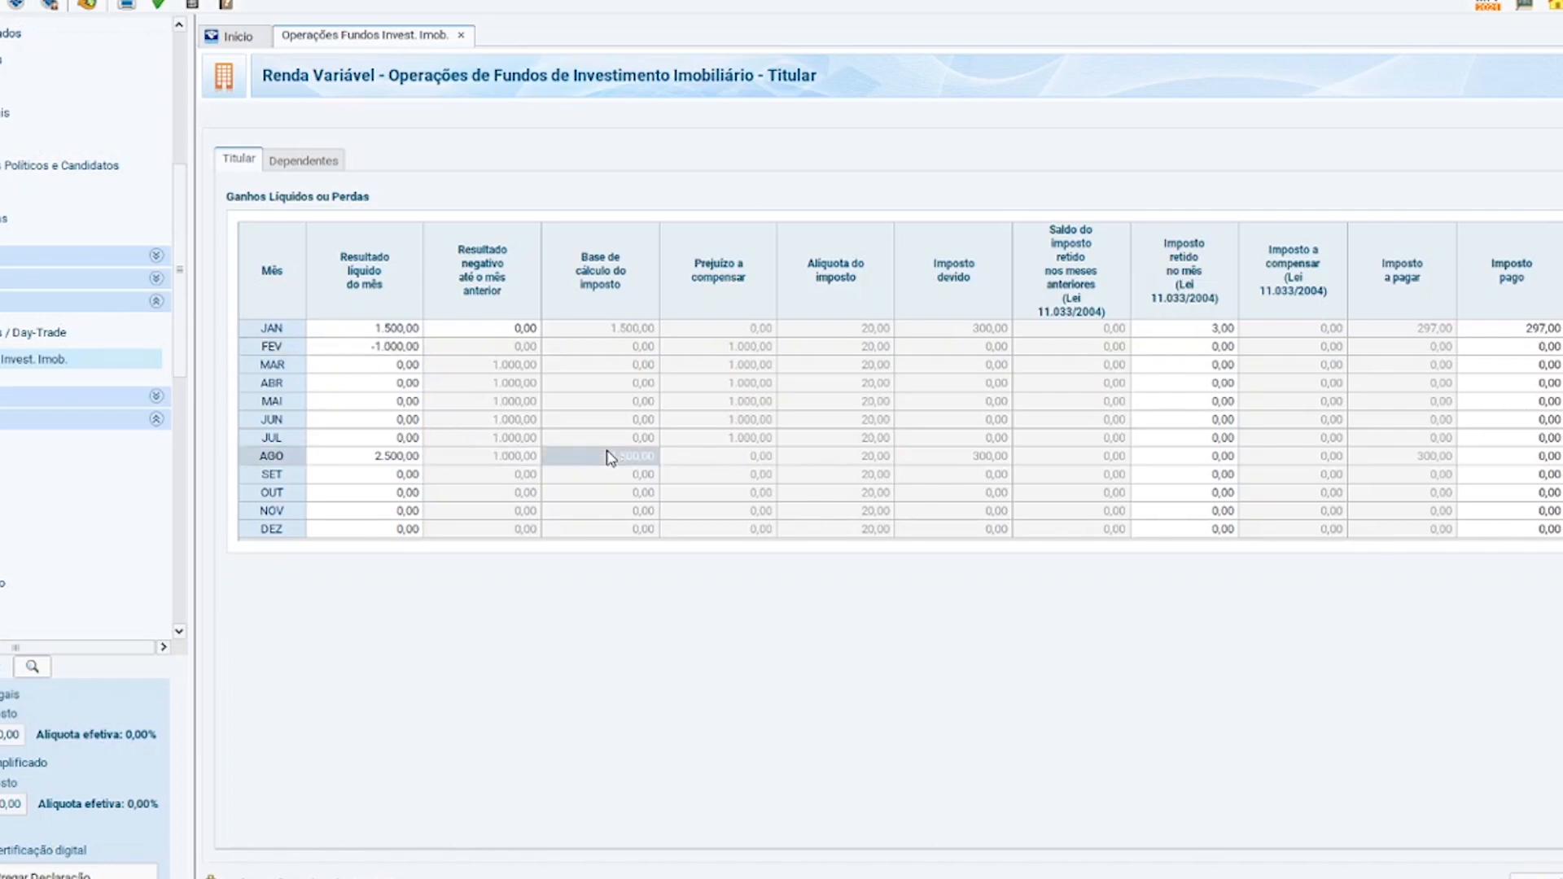
click(1527, 365)
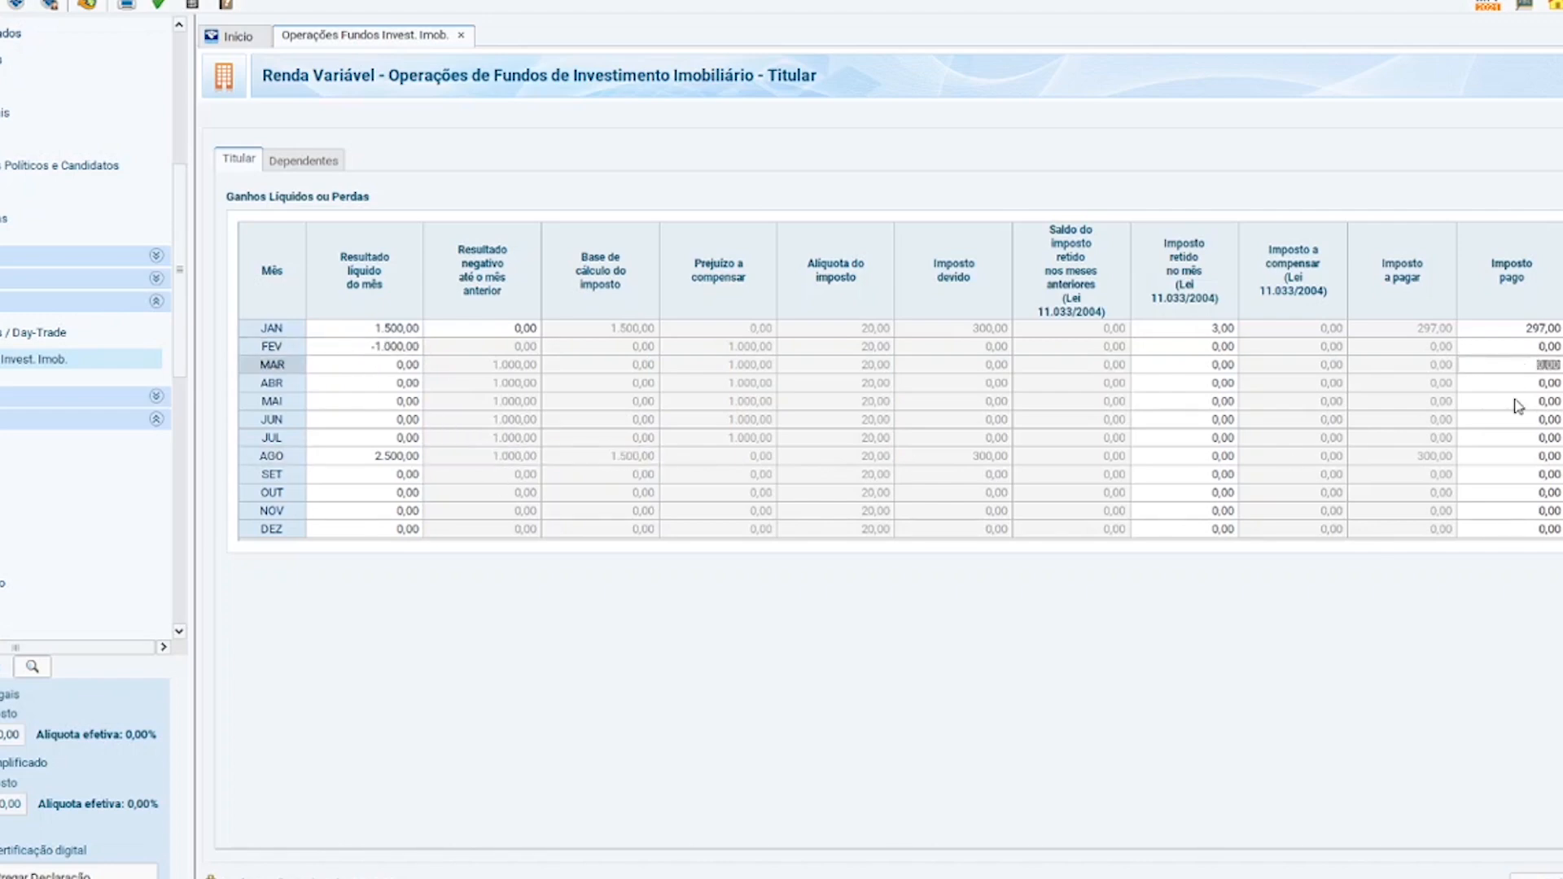
click(1519, 402)
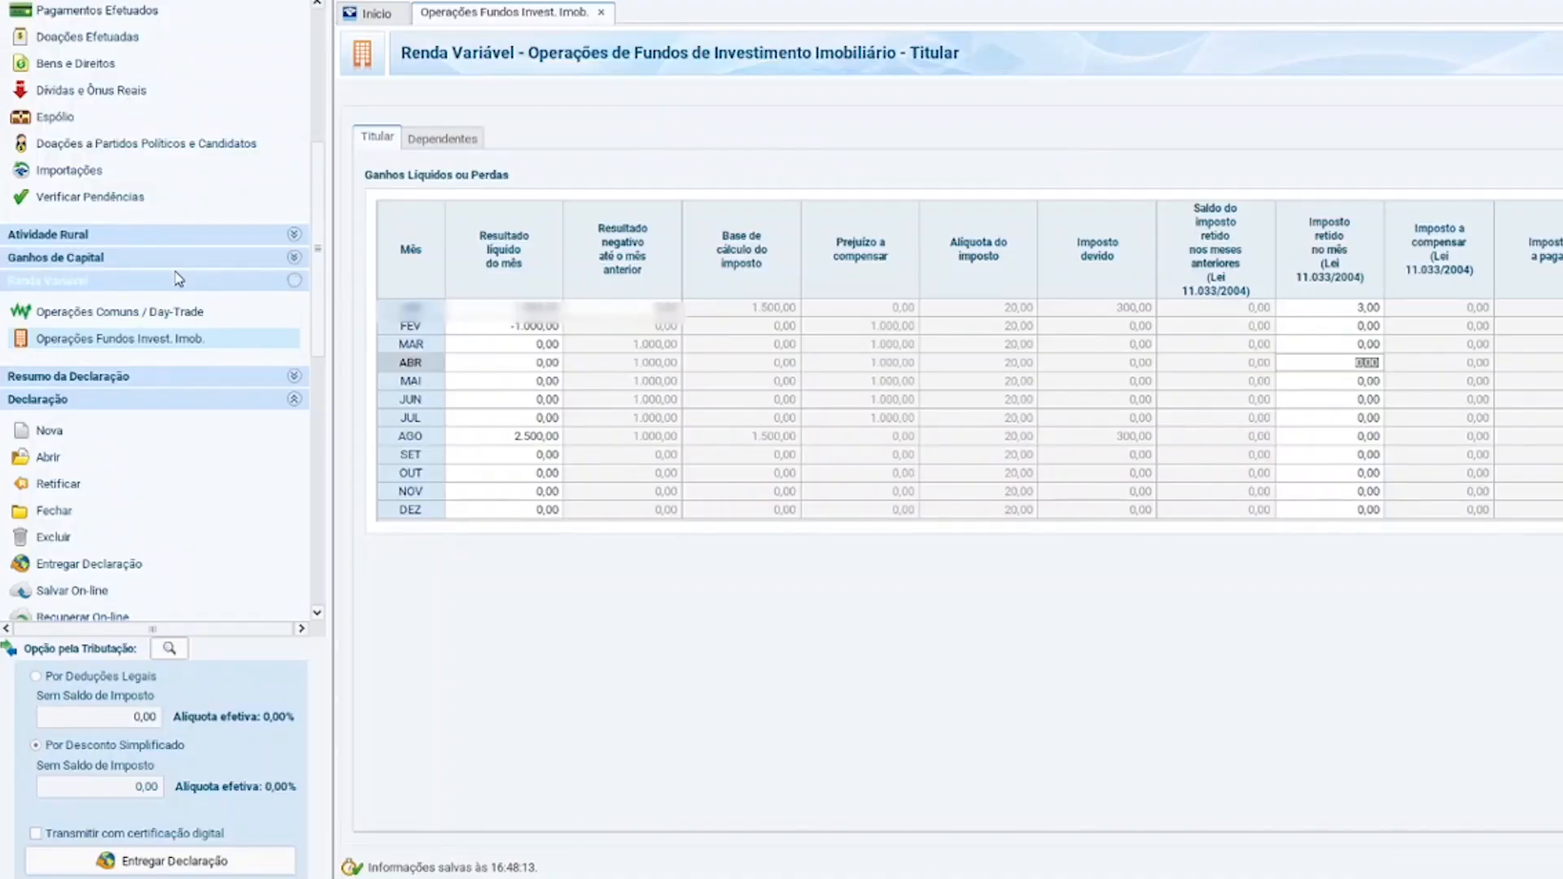
scroll(193, 287, up, 5)
Open Rendimentos Isentos e Não Tributáveis and start a blank new entry beside the four existing ones.
scroll(216, 306, down, 5)
scroll(218, 303, up, 4)
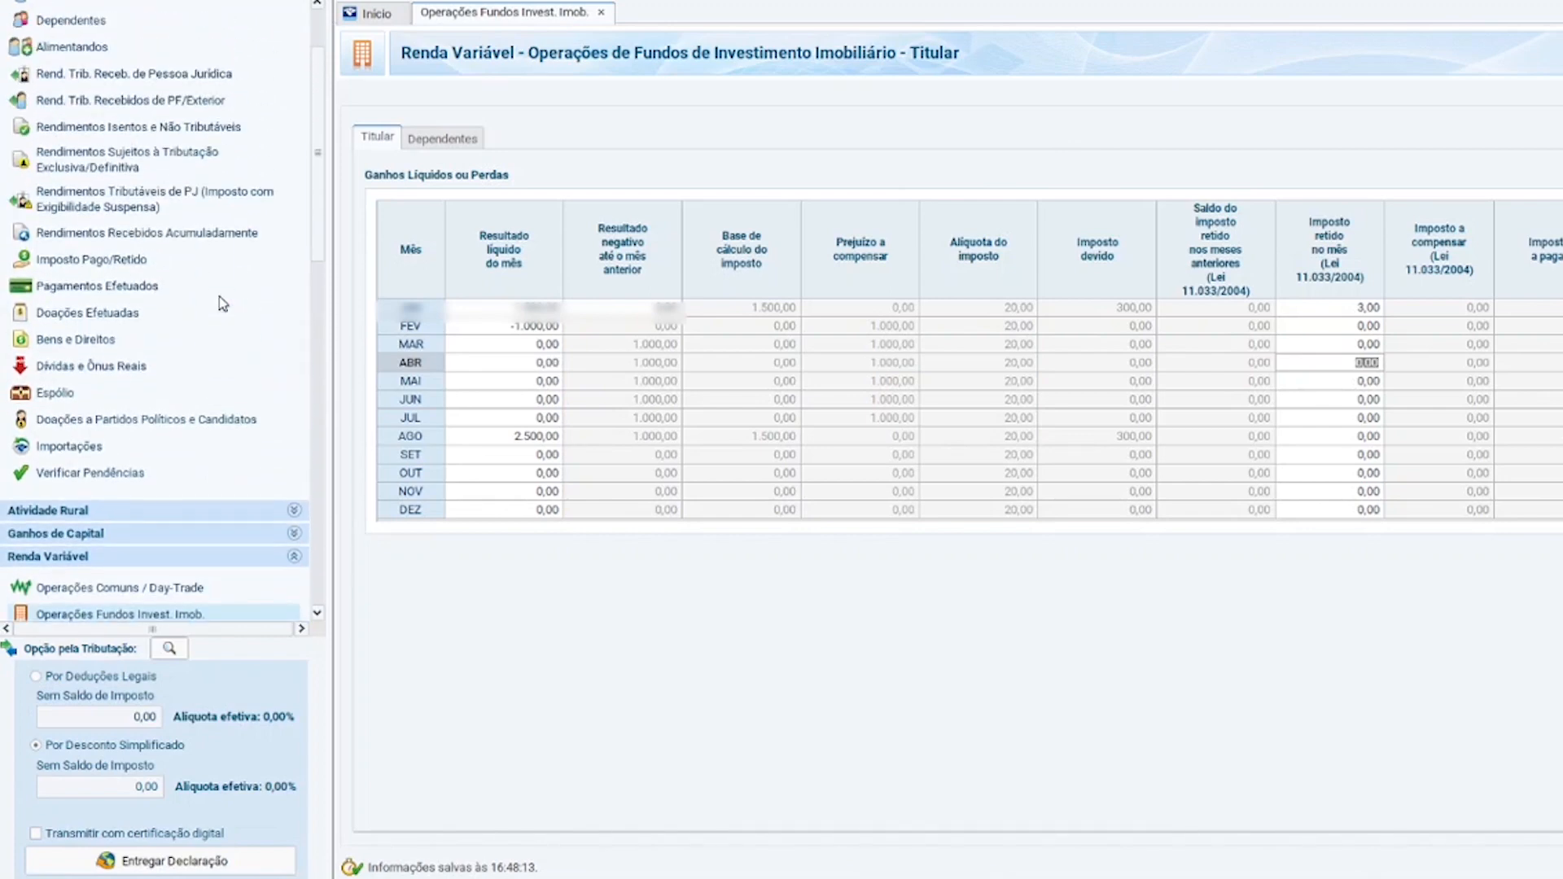
scroll(218, 296, up, 3)
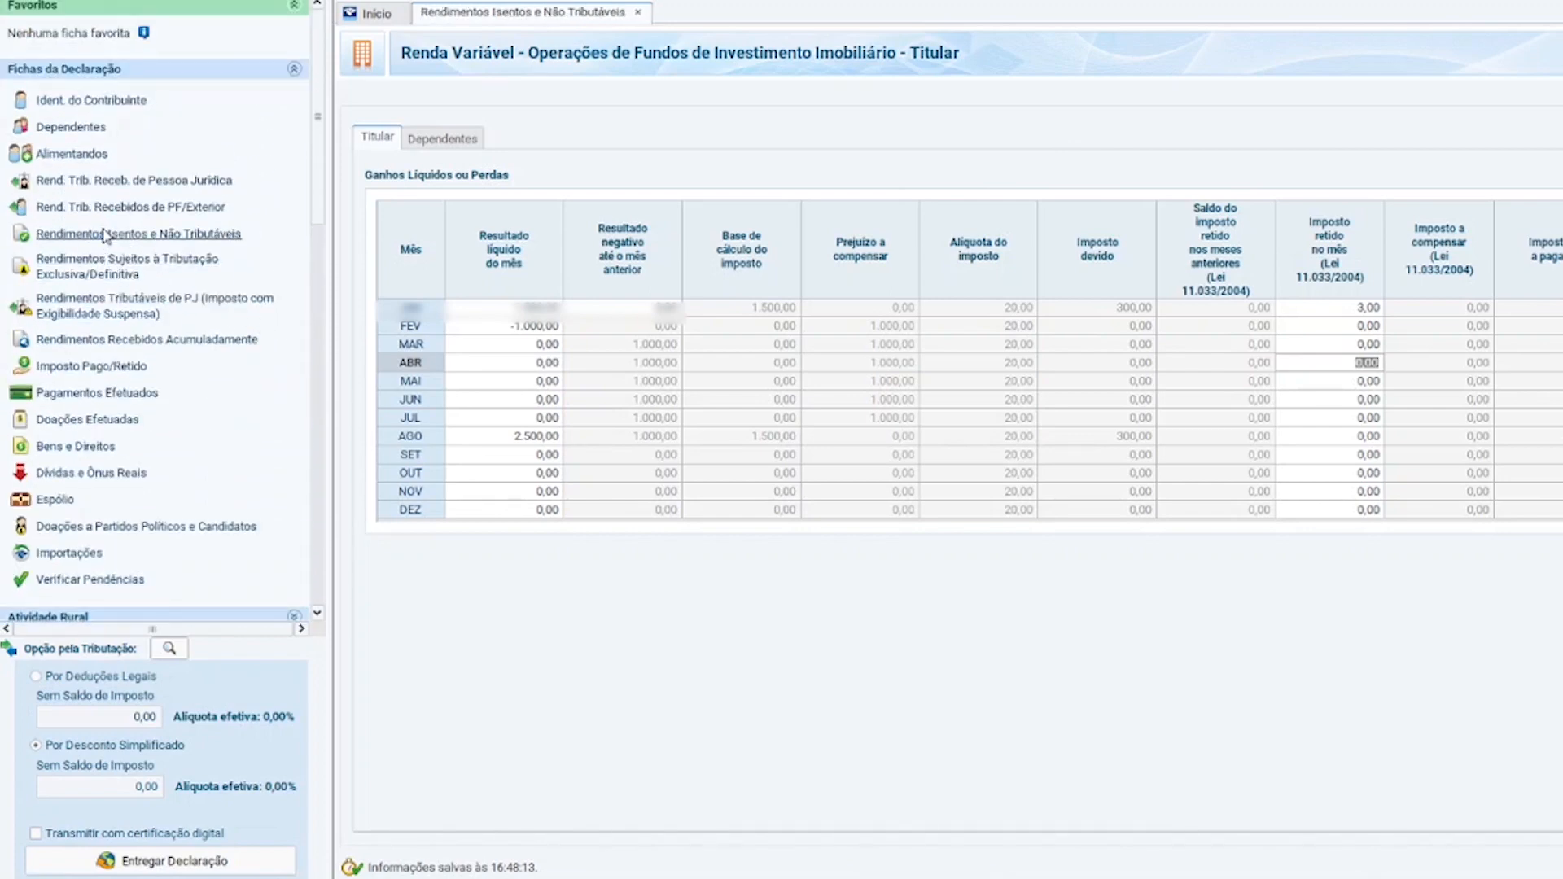
click(104, 234)
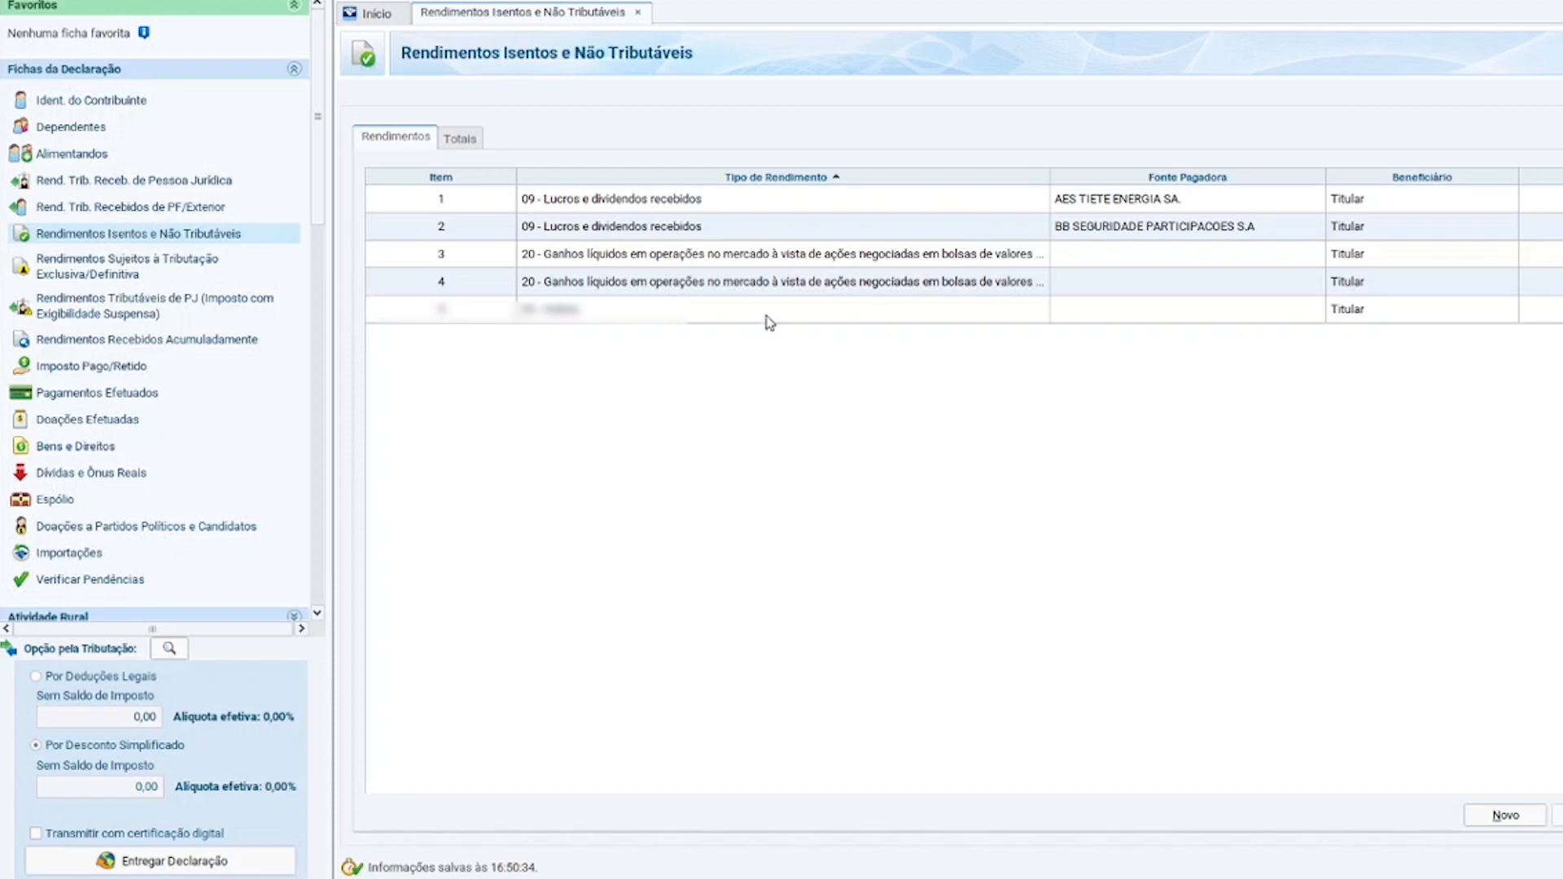
click(1506, 816)
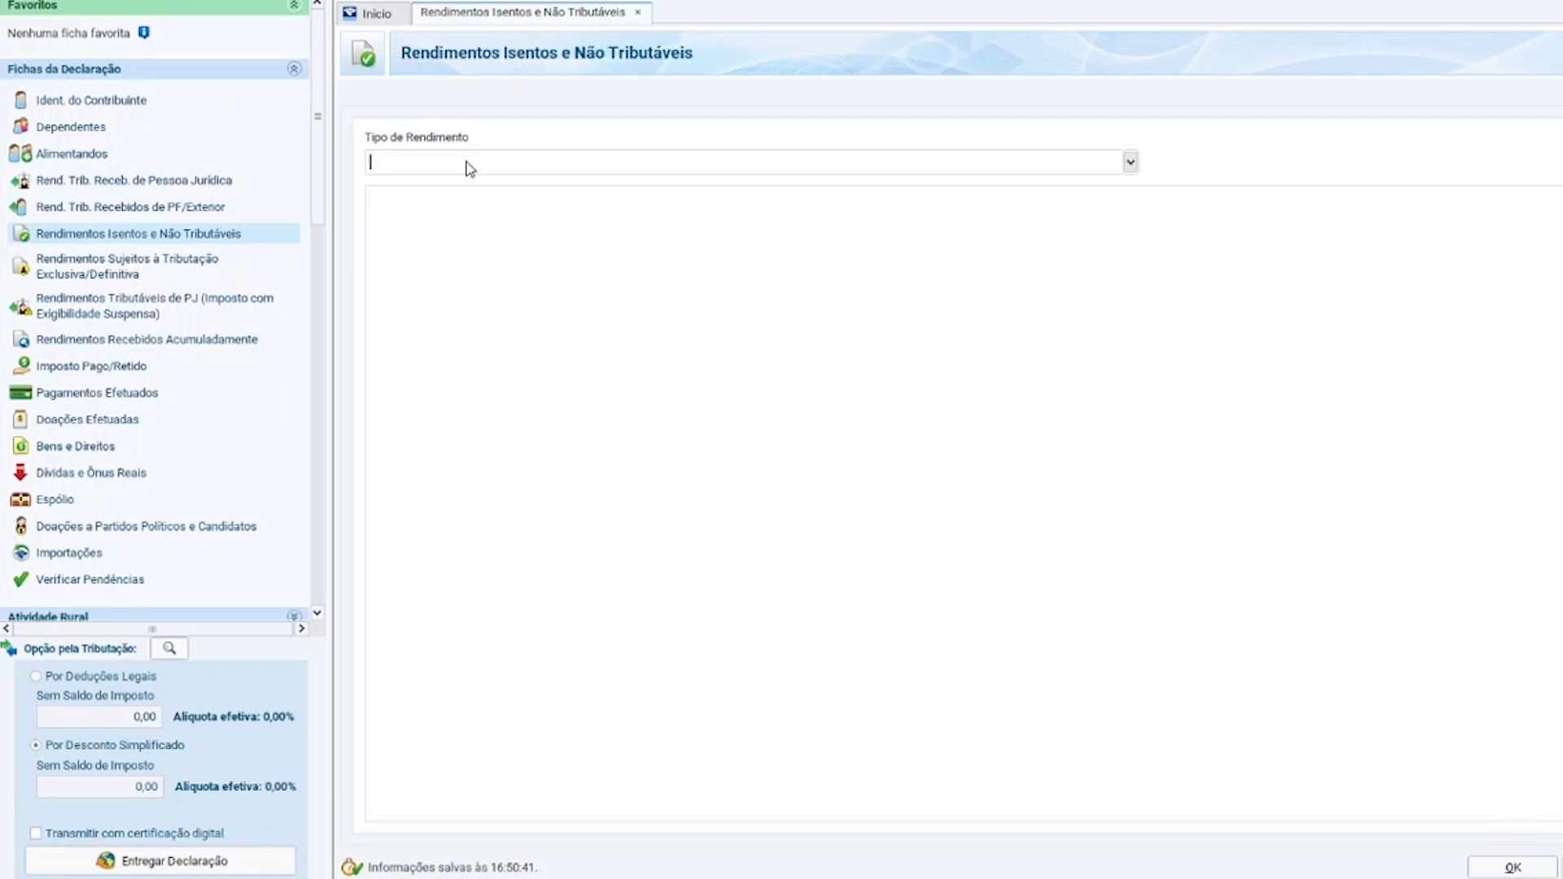
Set the new entry's income type to 26 - Outros.
text(26)
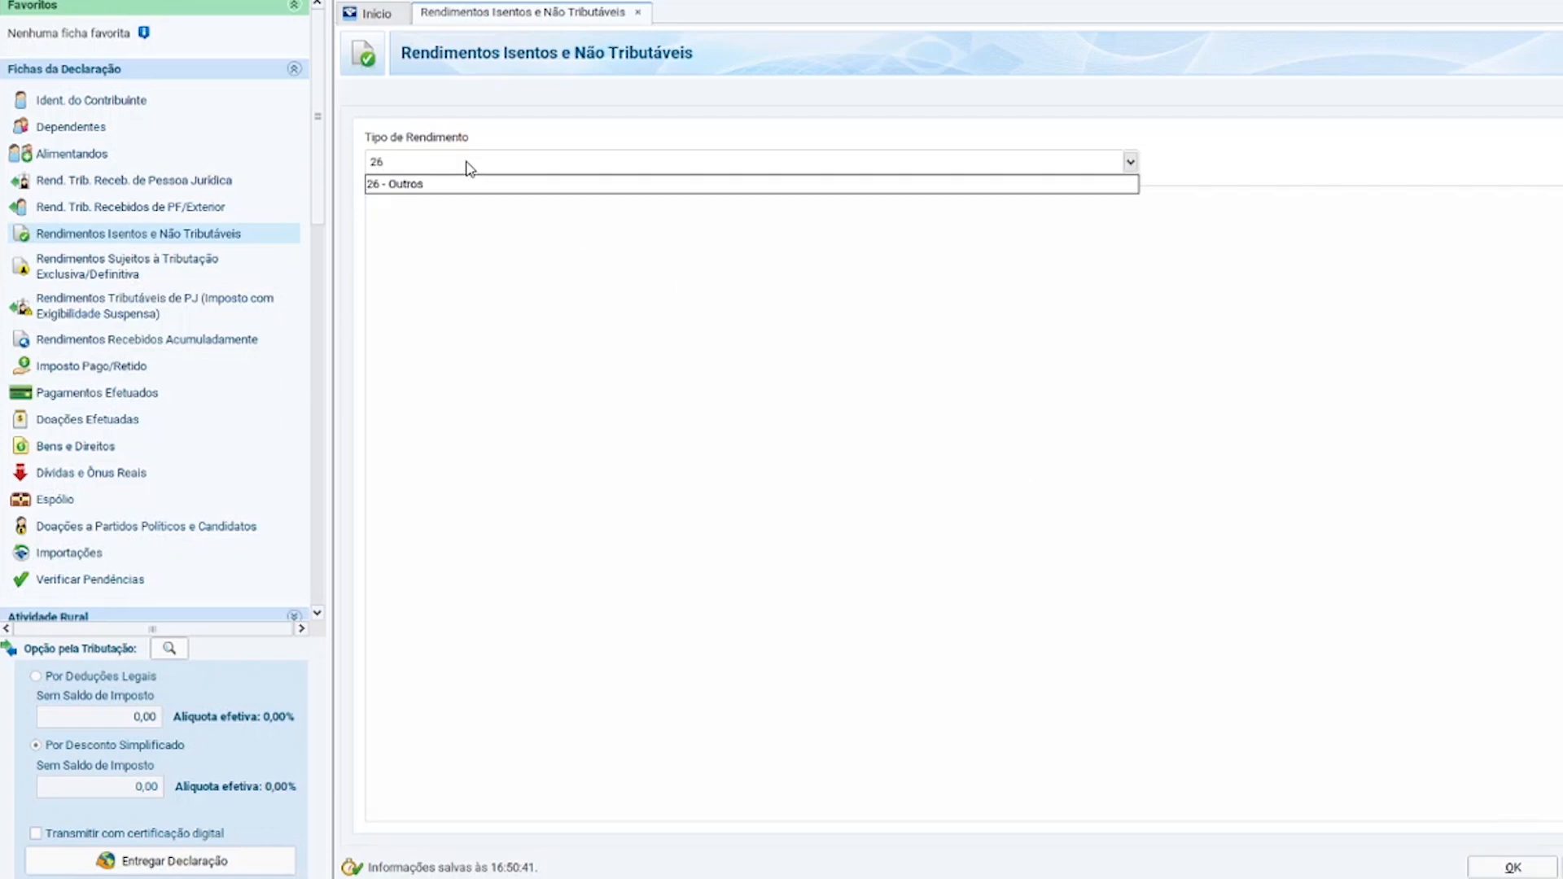
key(Return)
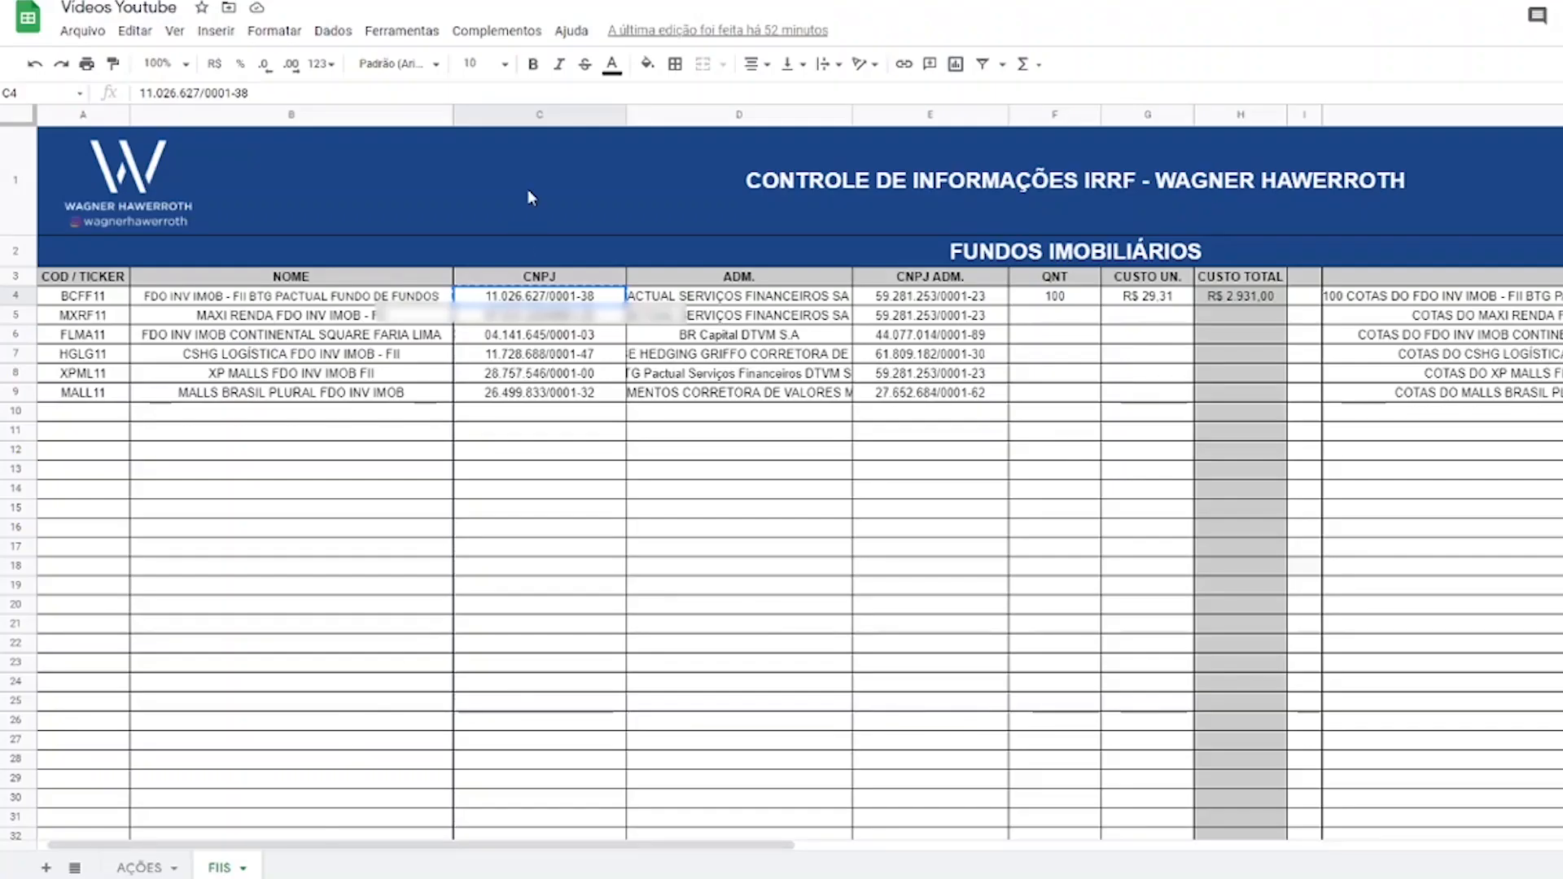
Copy the administrator's CNPJ from cell E4 into CPF/CNPJ da Fonte Pagadora.
drag(684, 295, 741, 299)
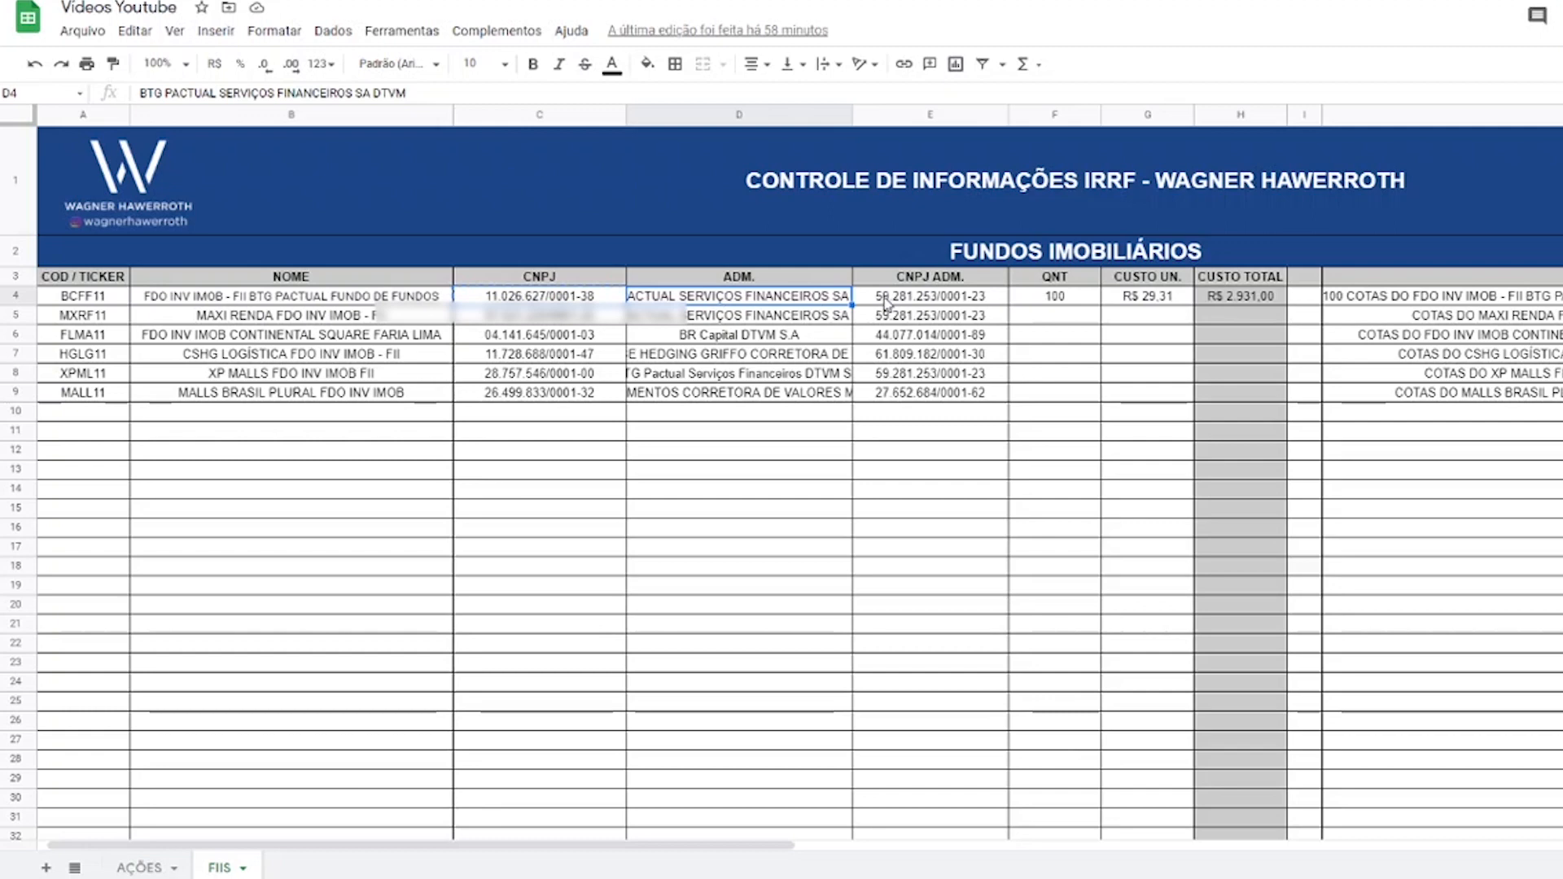
click(886, 301)
click(794, 300)
click(889, 303)
click(710, 295)
click(941, 302)
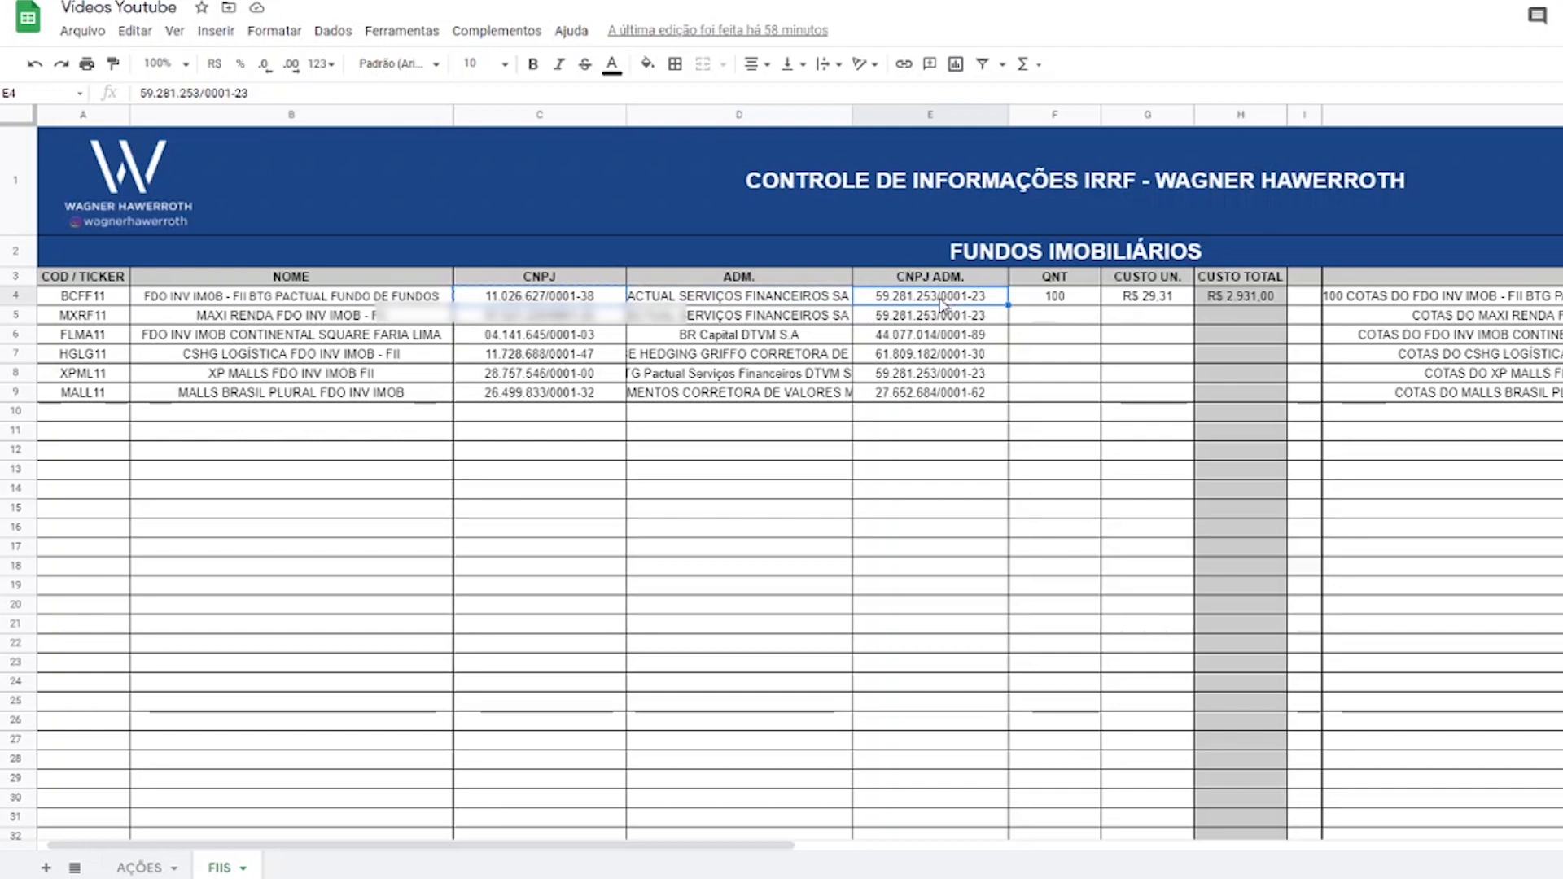
click(765, 301)
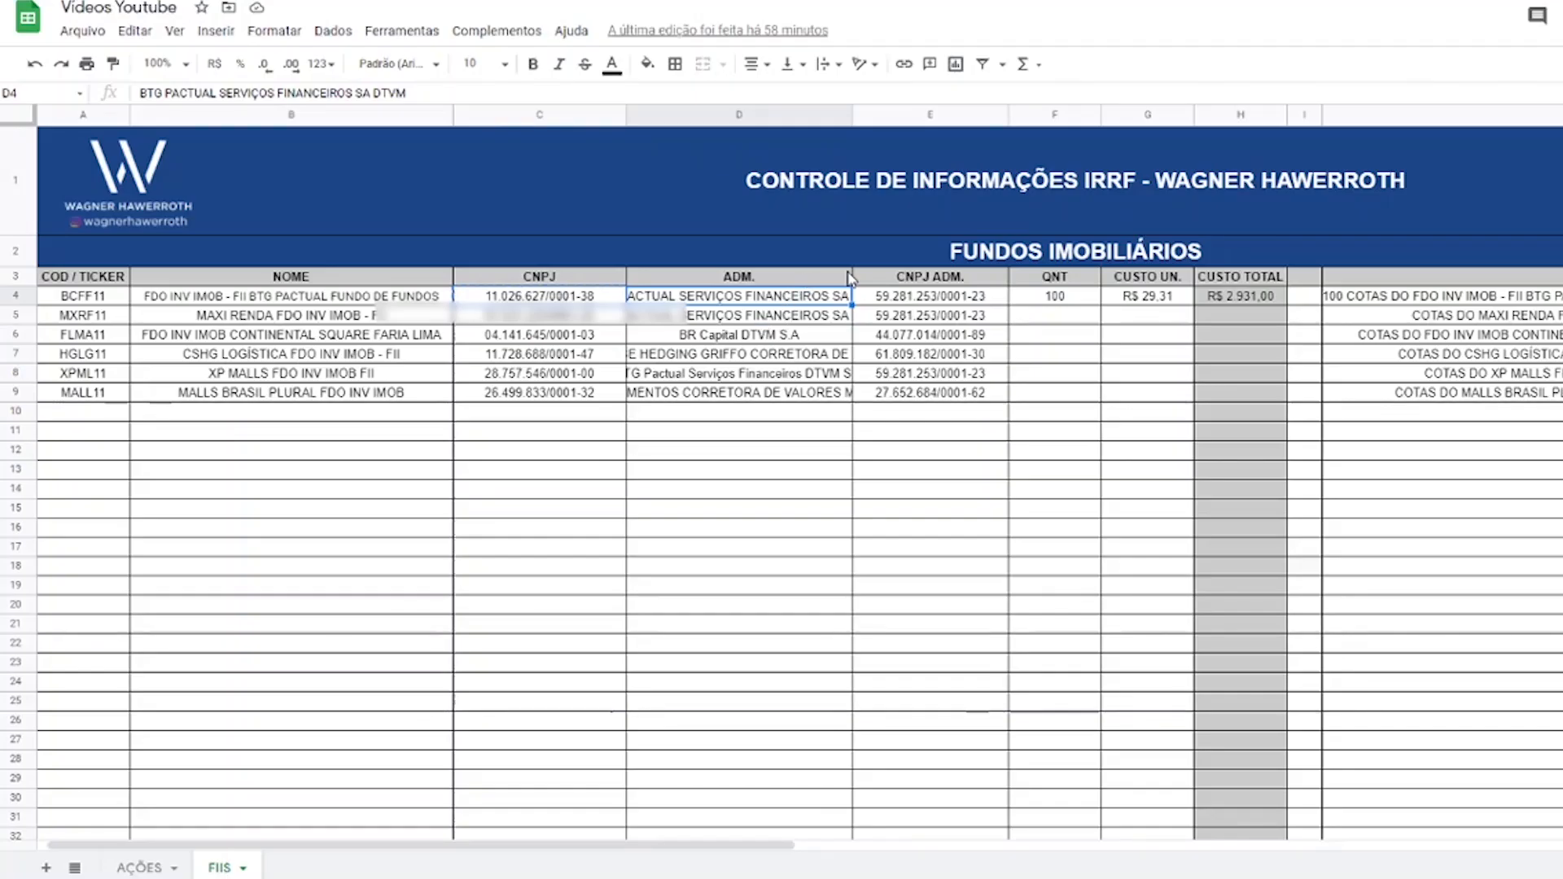
key(Right)
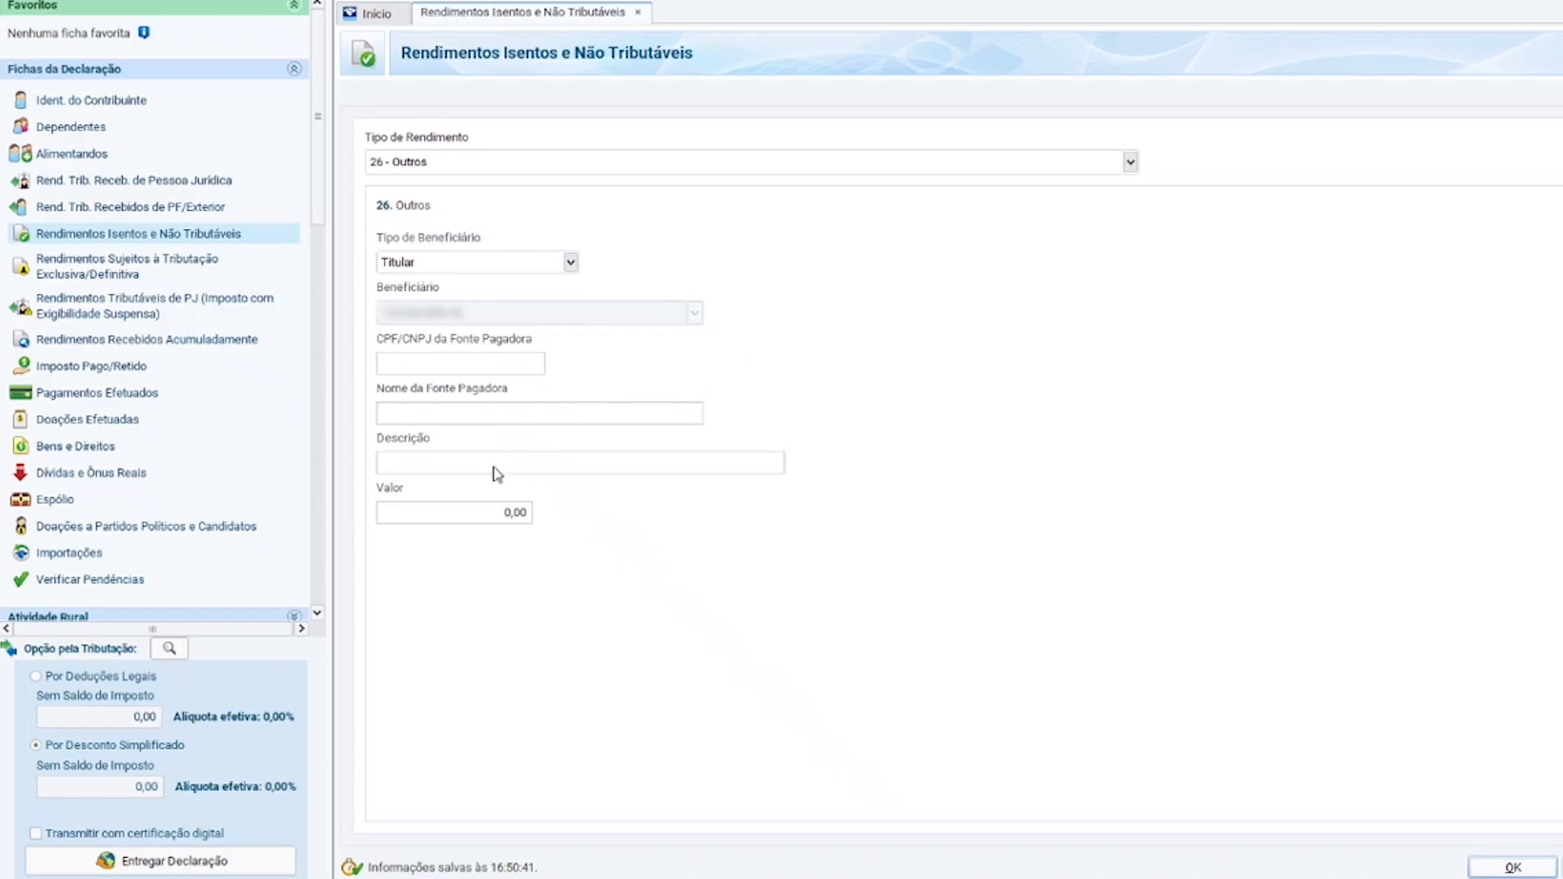
click(431, 416)
click(443, 367)
Fill Nome da Fonte Pagadora with BTG PACTUAL SERVIÇOS FINANCEIROS SA DTVM from cell D4.
click(444, 407)
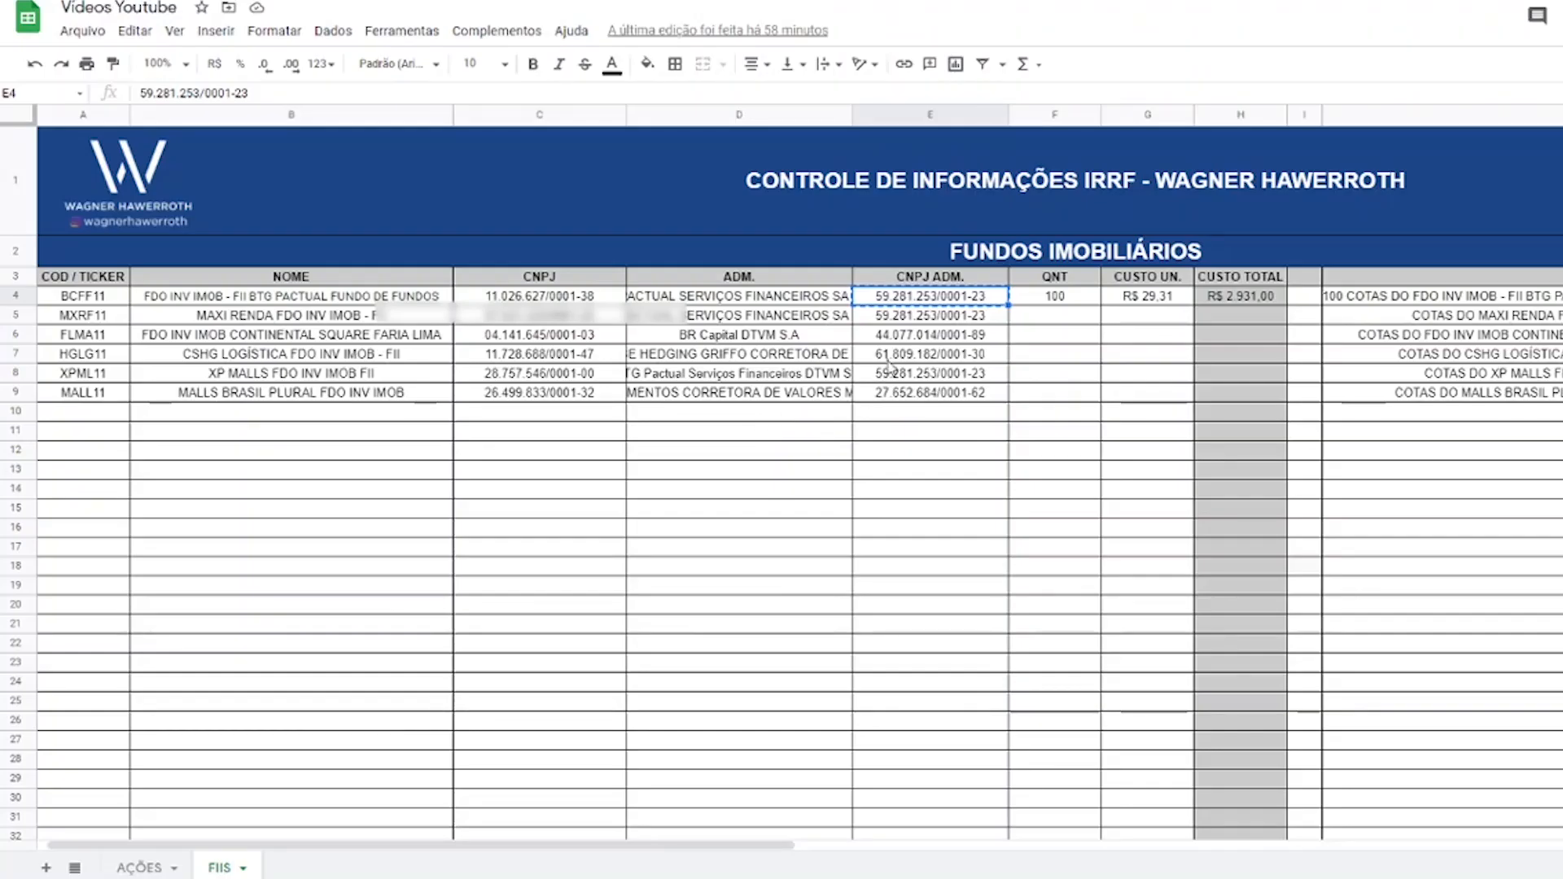
key(Left)
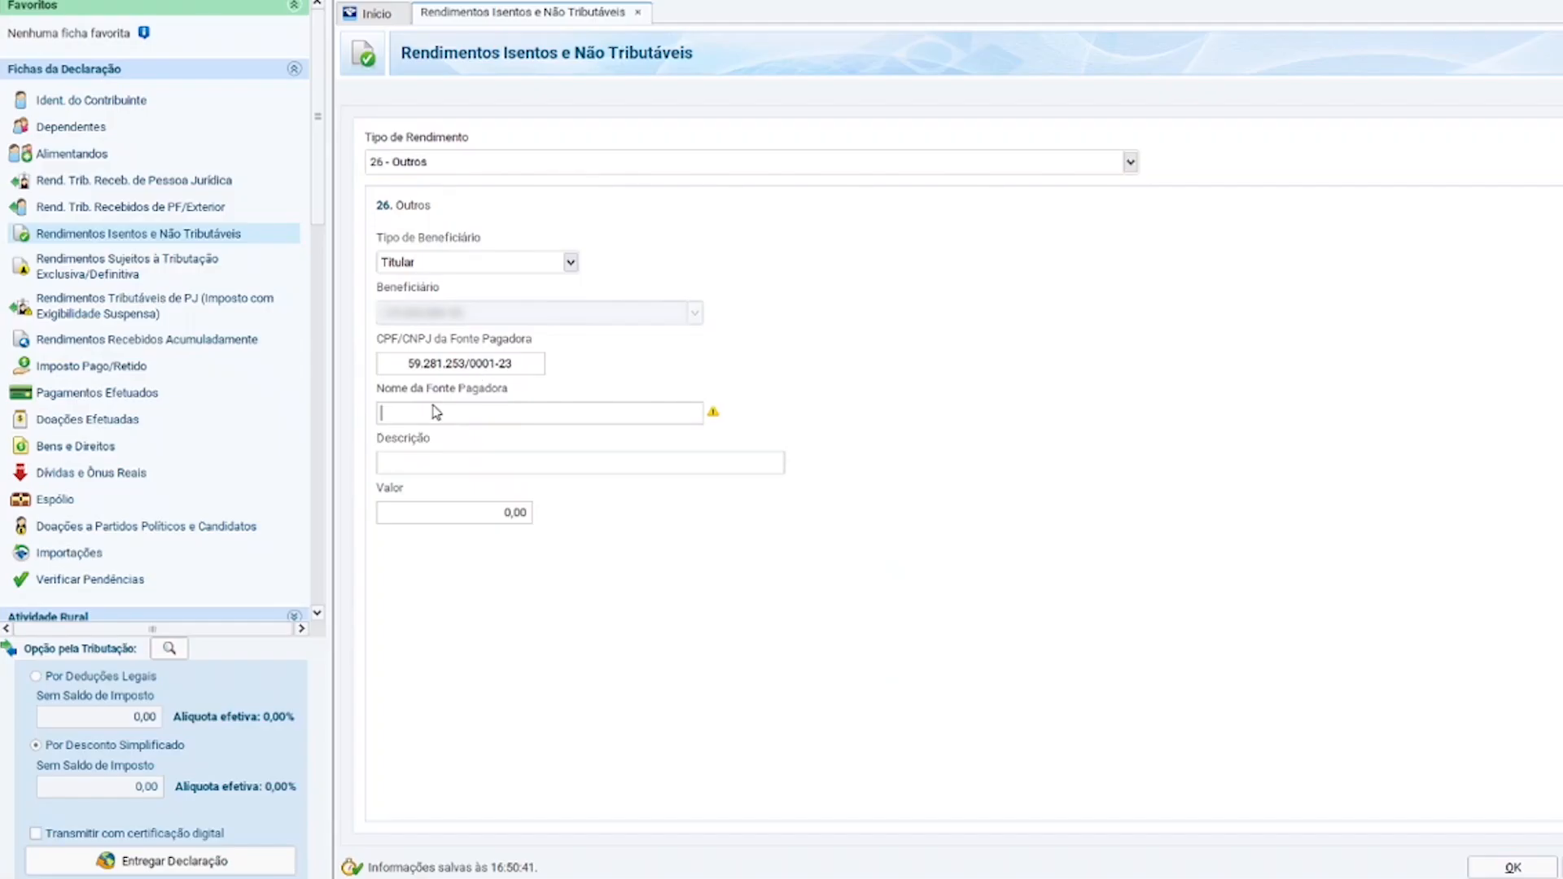
text(BTG PACTUAL SERVIÇOS FINANCEIROS SA DTVM)
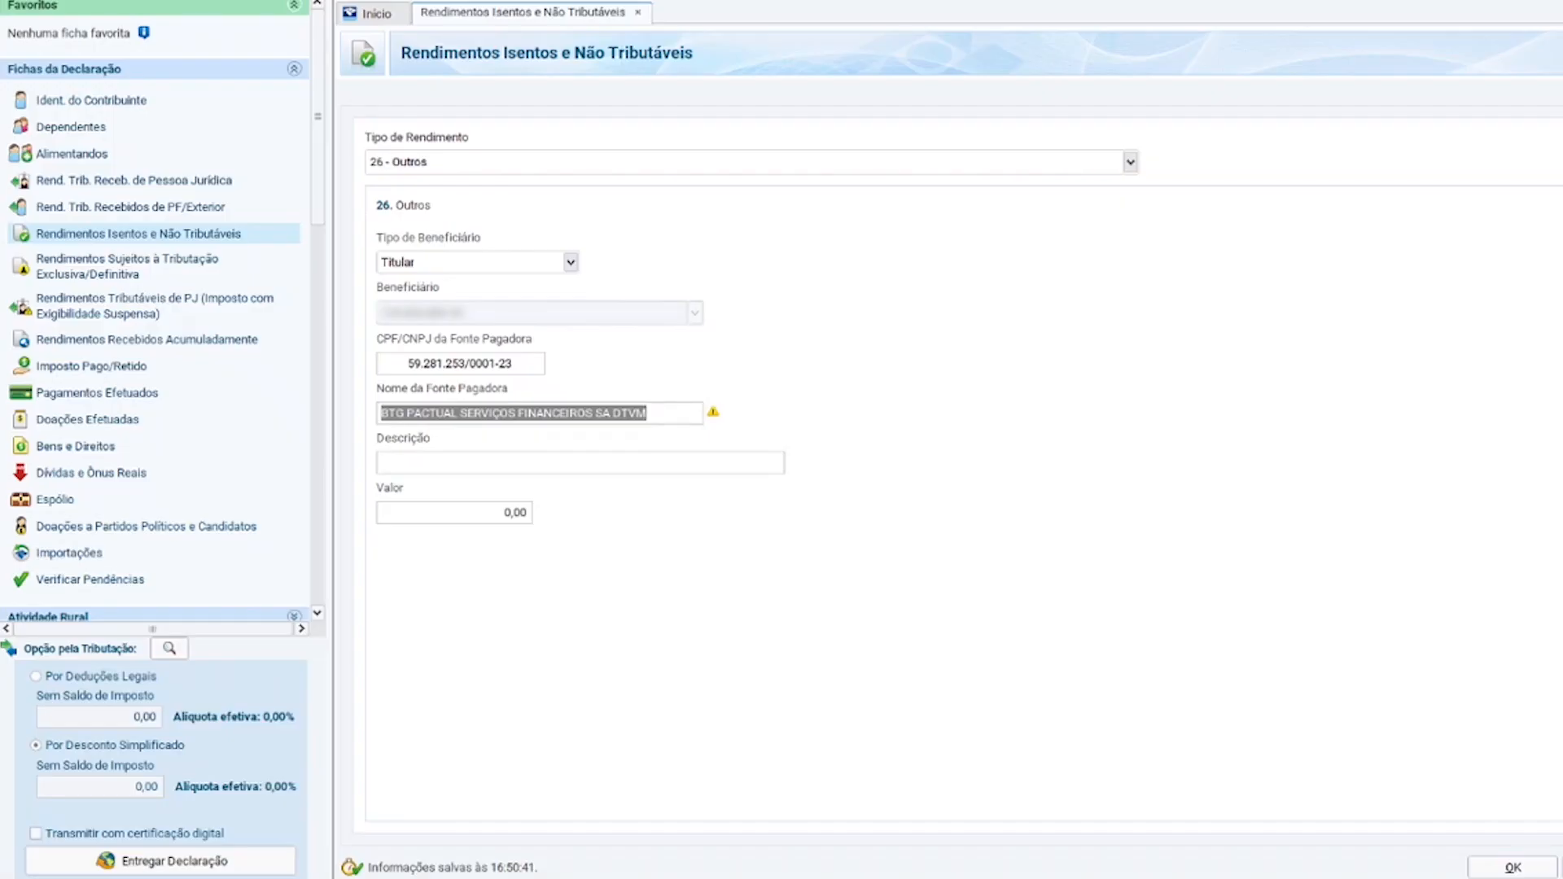
Set the description to 'Rendimentos recebidos do FDO INV IMOB - FII BTG PACTUAL FUND'.
click(467, 464)
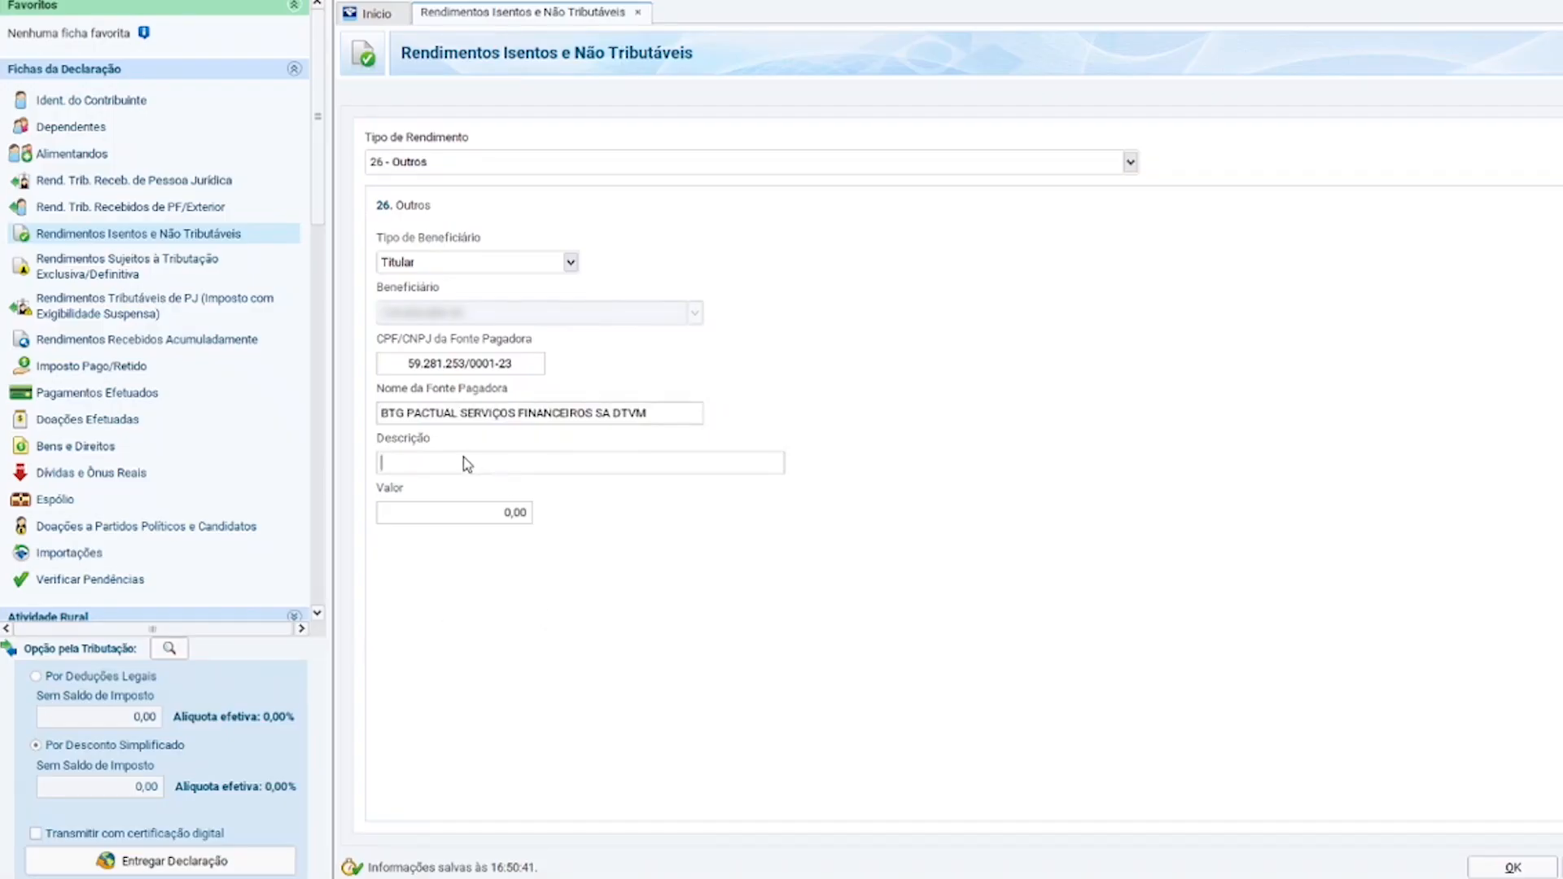
text(Rendimentos recebidos do FDO INV IMOB - FII BTG PACTUAL FUNDO DE FUNDOS)
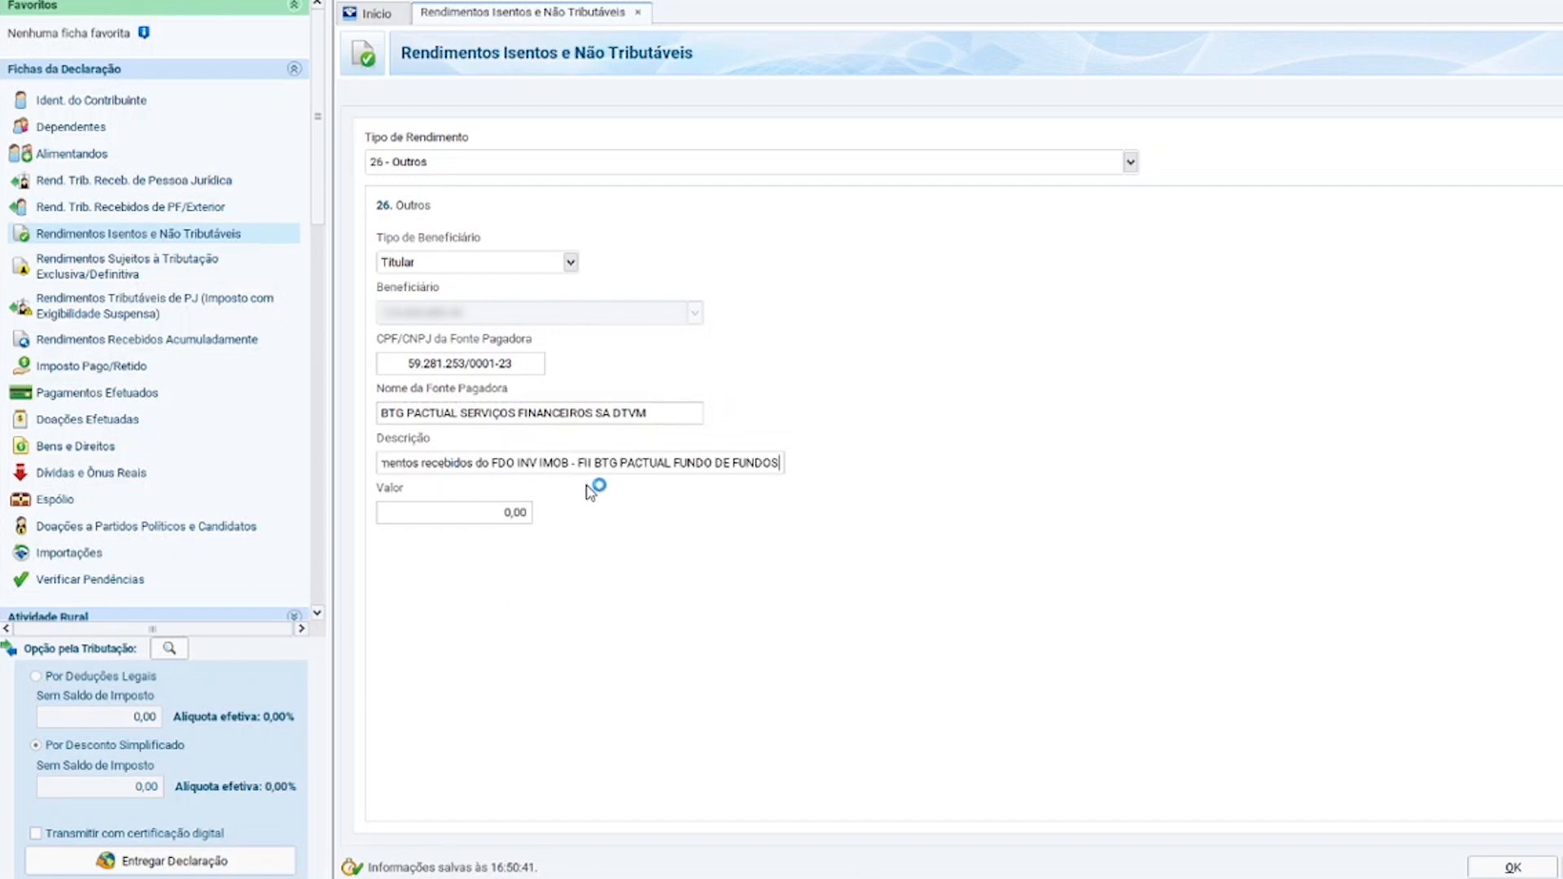
drag(651, 464, 523, 518)
click(506, 521)
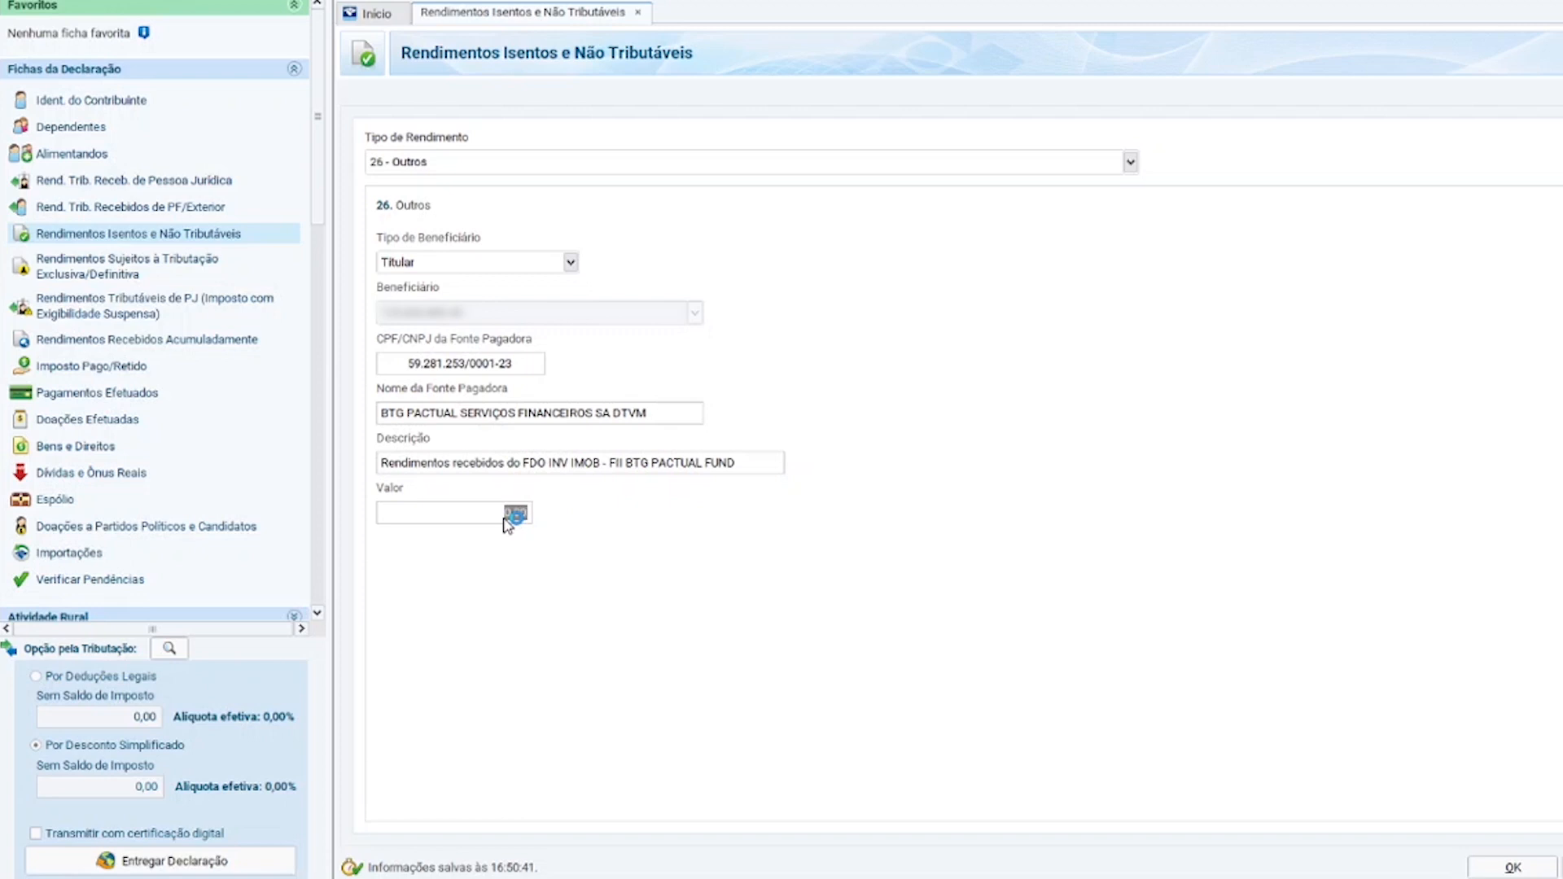